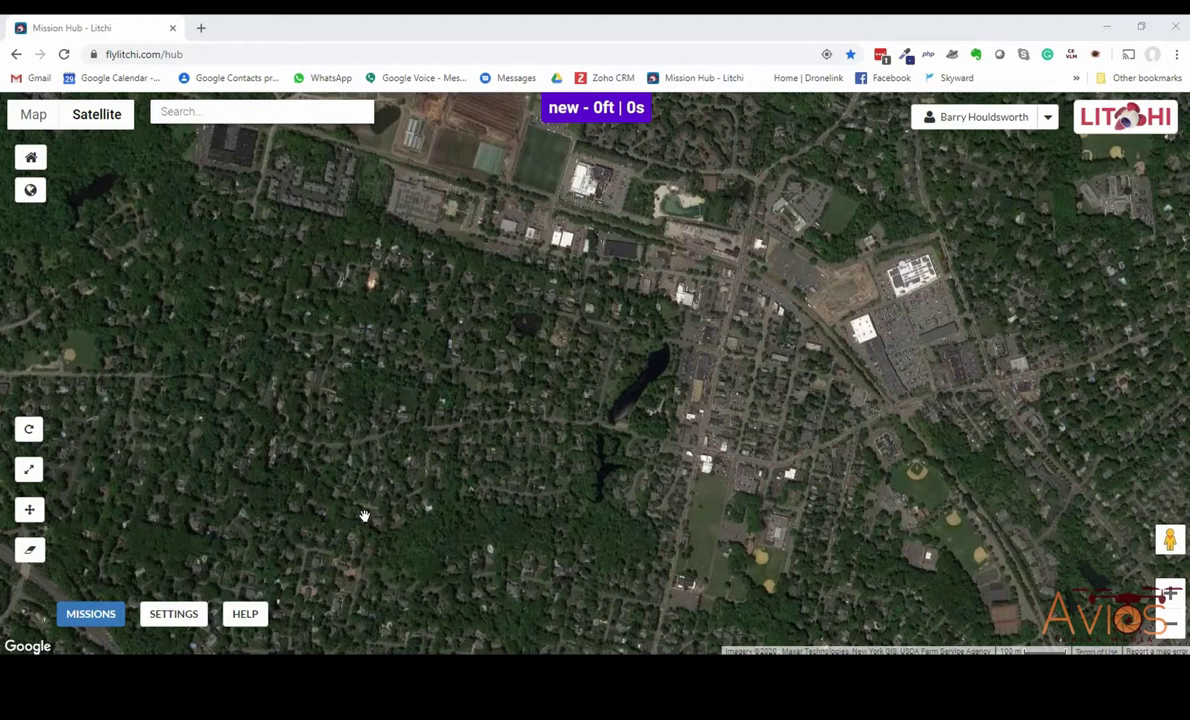
Load the saved 'Curved Turns with Actions' mission and show waypoint 1's settings (175ft, Focus POI).
{"action": "left_click", "coordinate": [100, 612]}
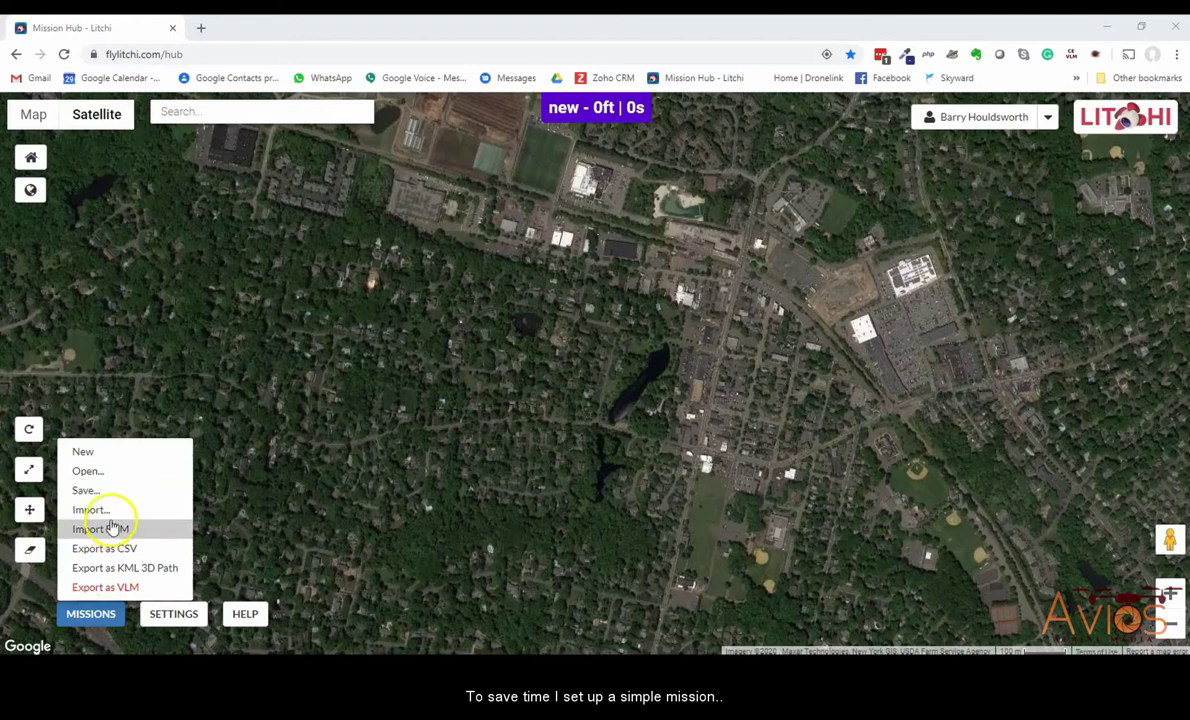
{"action": "left_click", "coordinate": [104, 472]}
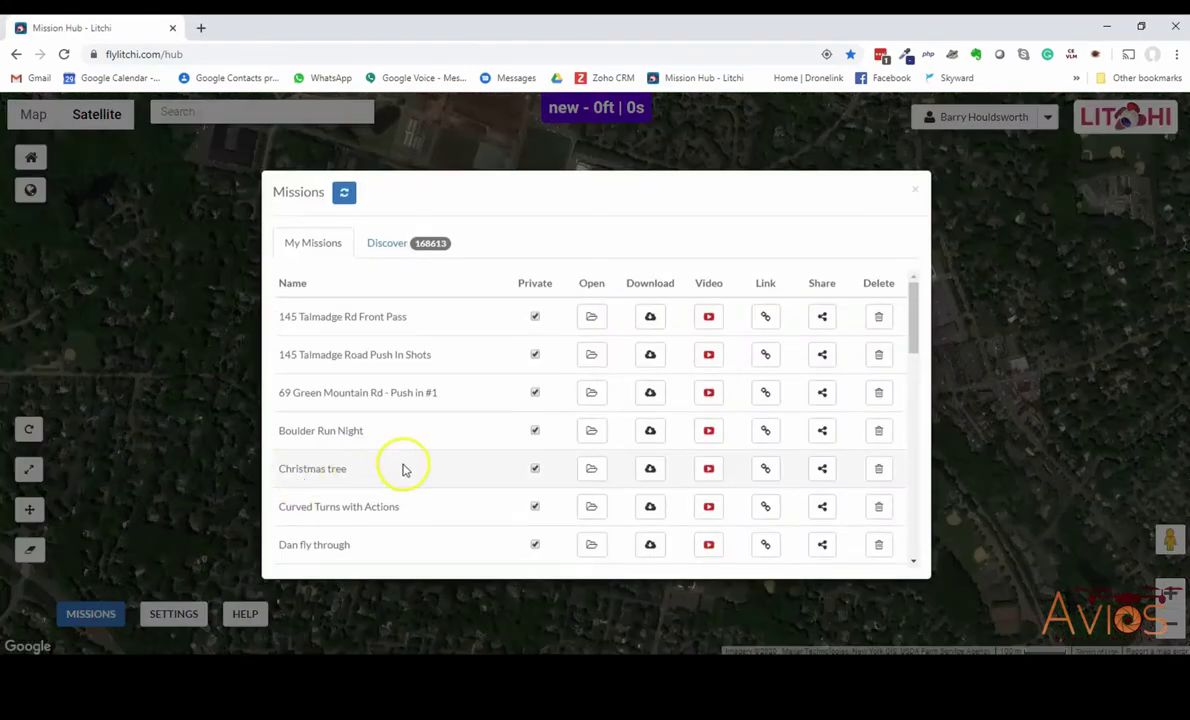
{"action": "left_click", "coordinate": [589, 504]}
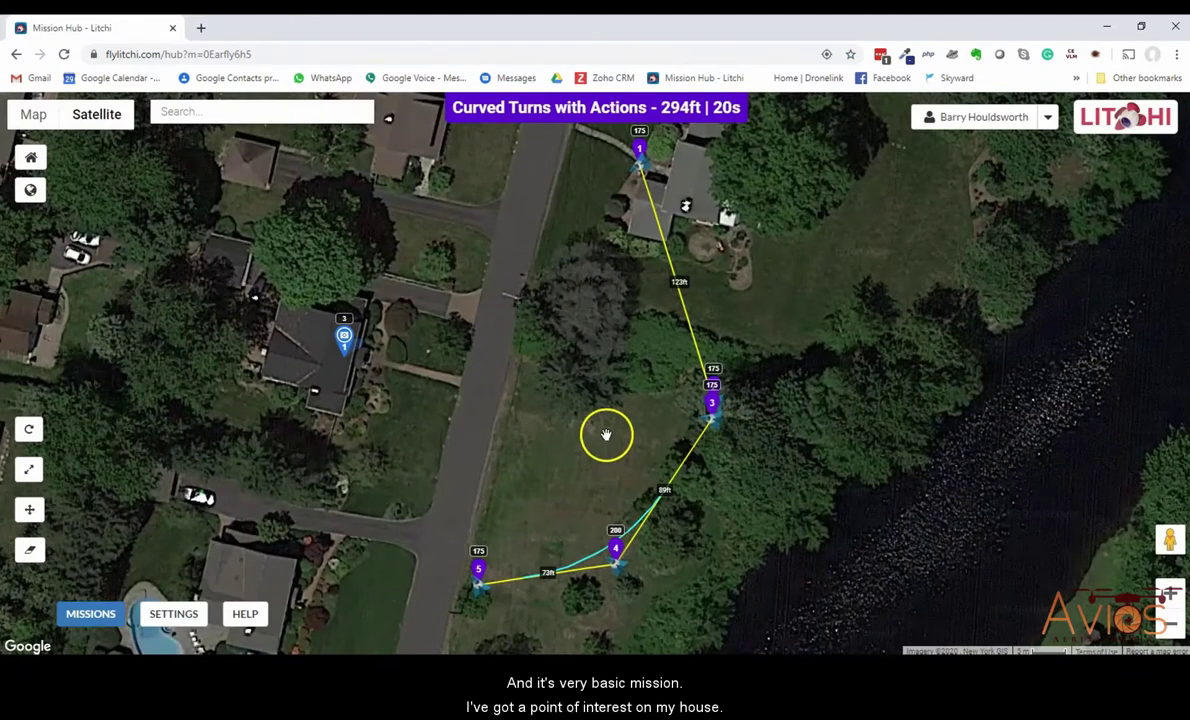
{"action": "left_click_drag", "start_coordinate": [606, 434], "coordinate": [599, 450]}
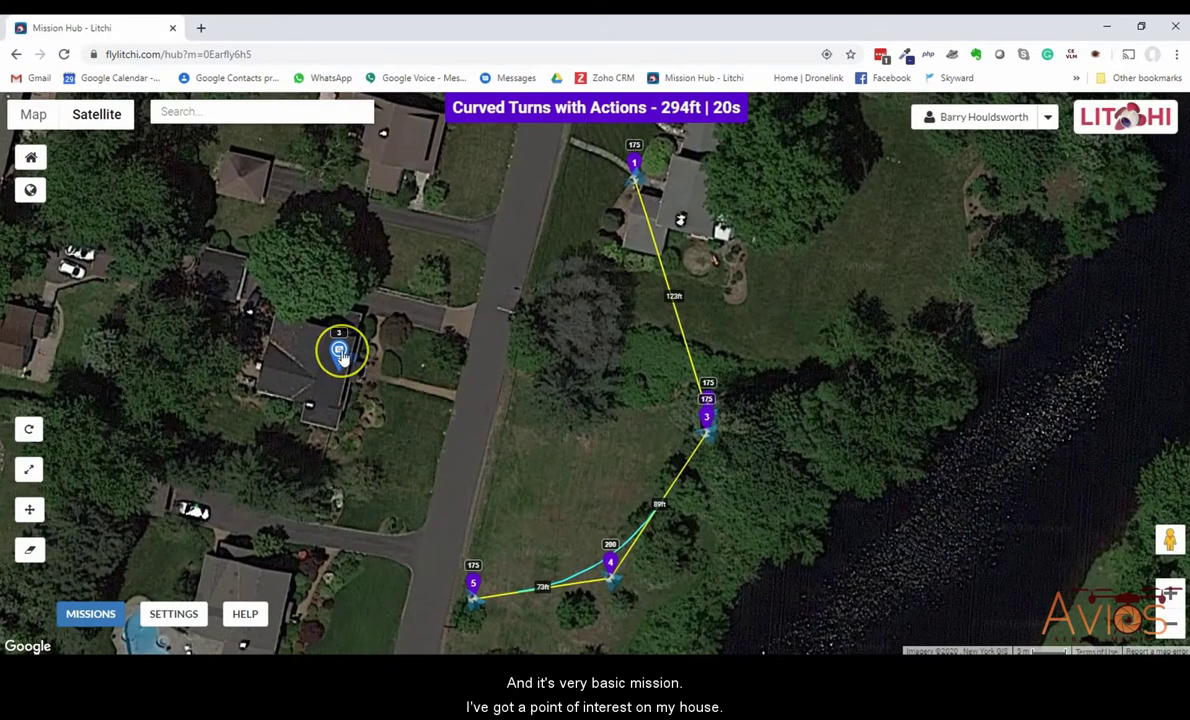
{"action": "left_click", "coordinate": [635, 165]}
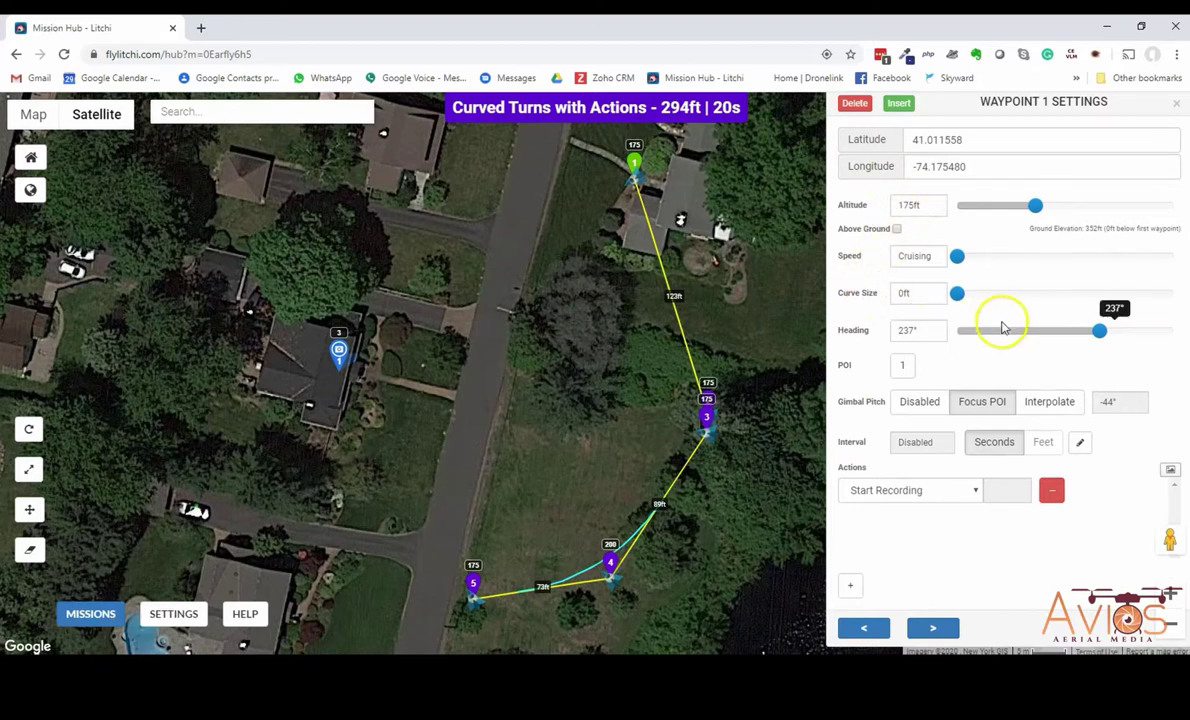
Step through the settings of waypoints 2, 3, 4 and 5 in turn.
{"action": "left_click", "coordinate": [948, 630]}
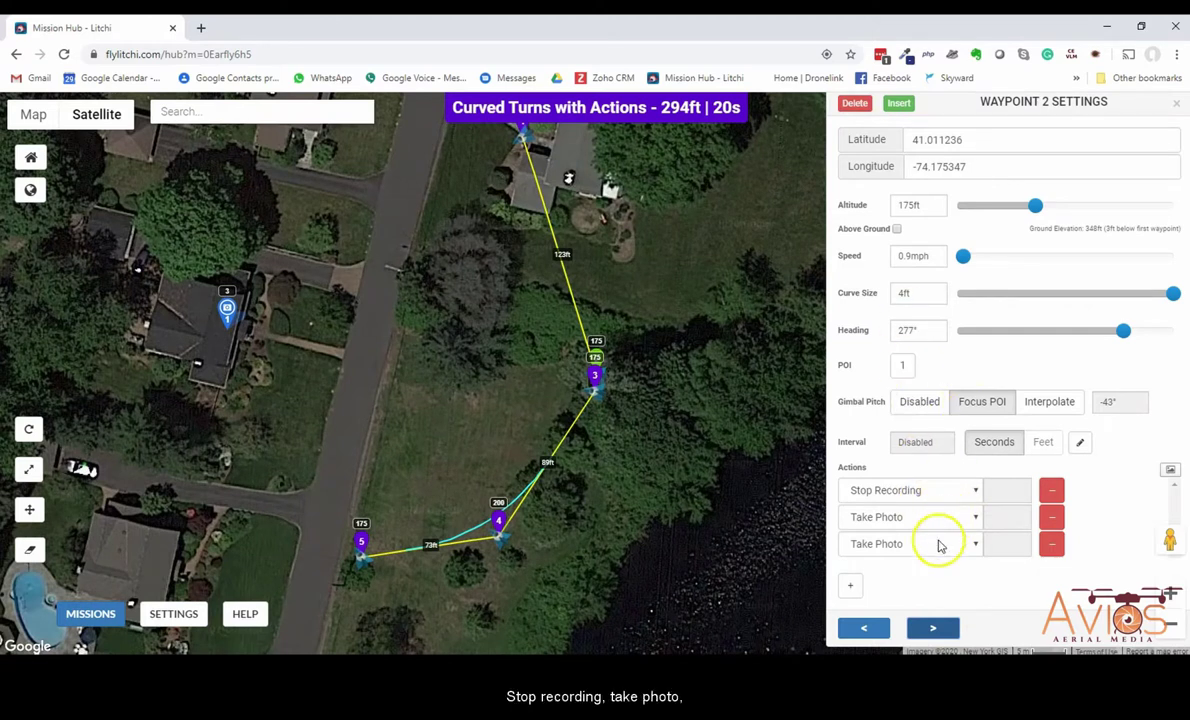
{"action": "left_click", "coordinate": [933, 628]}
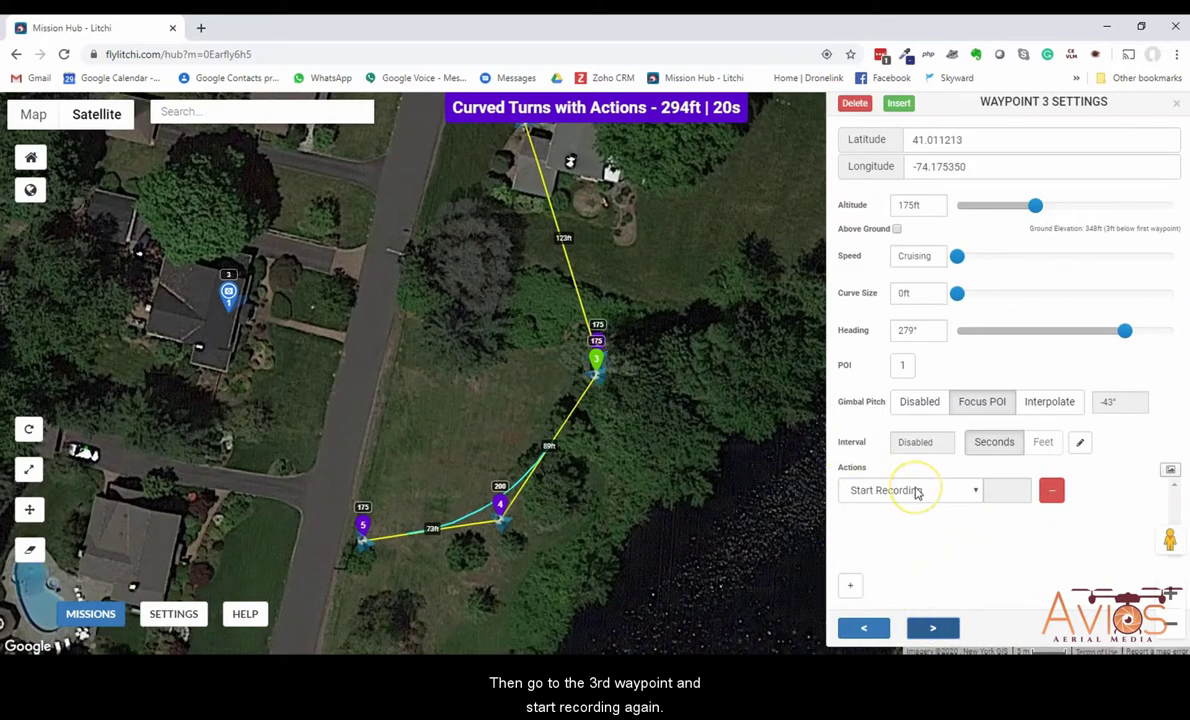
{"action": "left_click", "coordinate": [933, 628]}
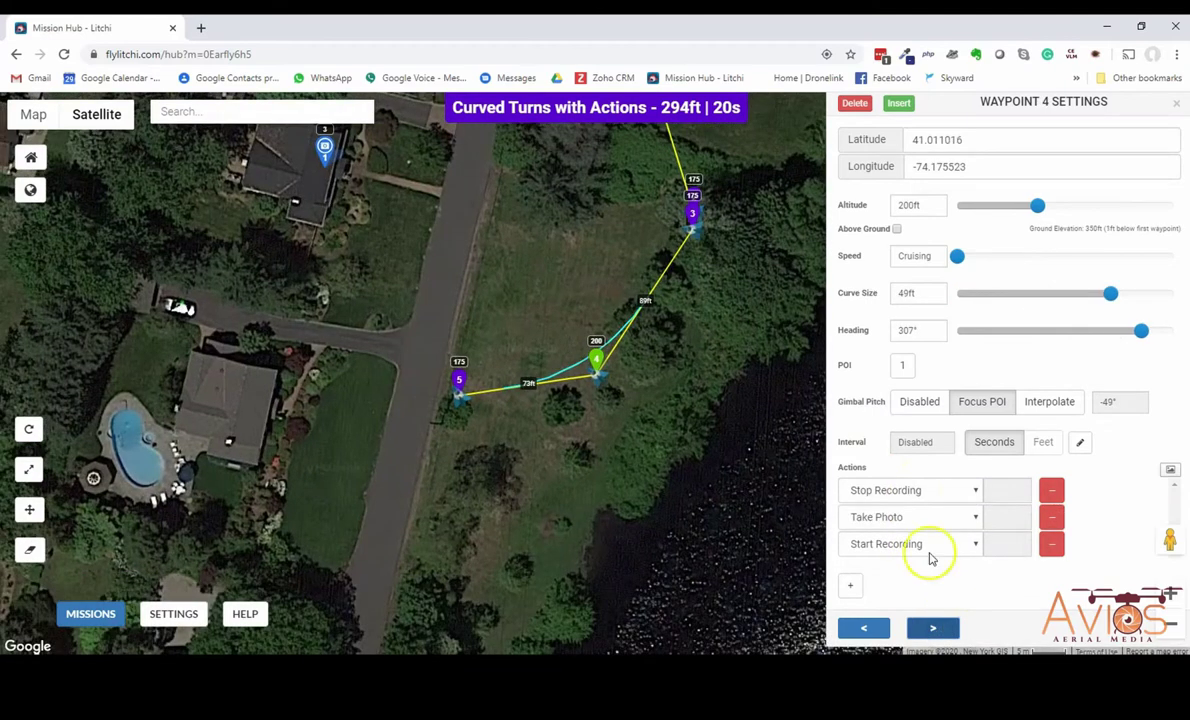
{"action": "left_click", "coordinate": [932, 627]}
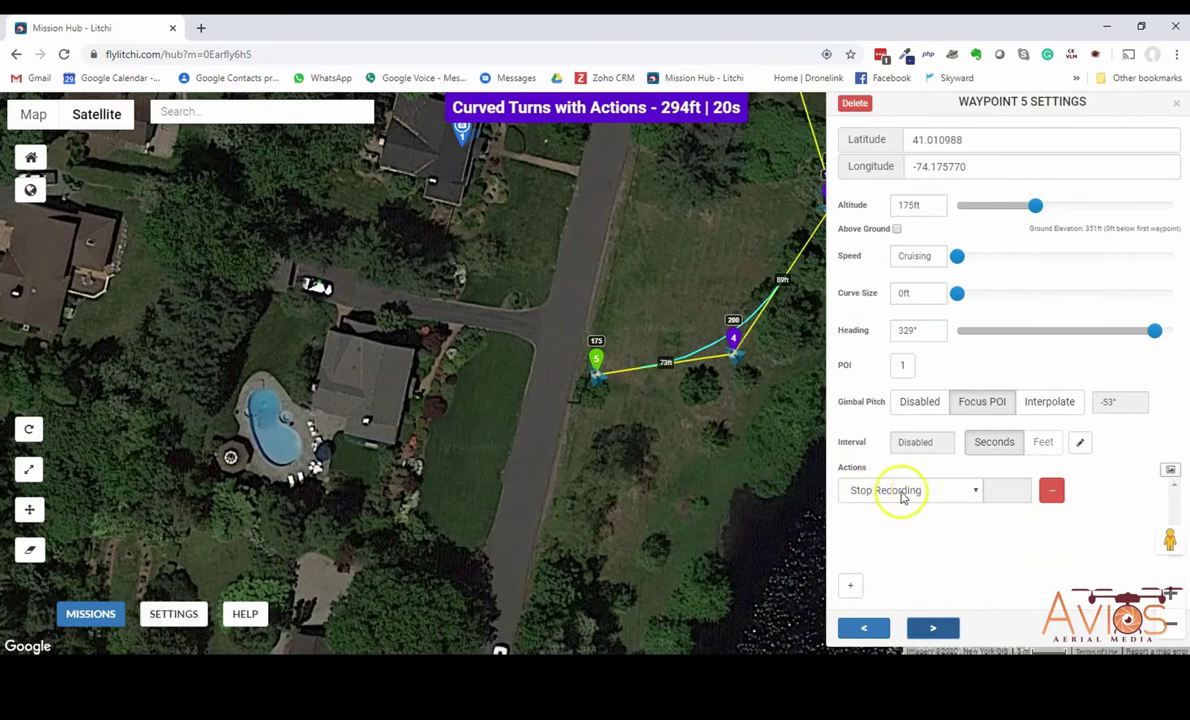
Recheck waypoint 4, return to waypoint 5, and pan the map to show the full flight path.
{"action": "left_click", "coordinate": [864, 623]}
{"action": "left_click", "coordinate": [864, 627]}
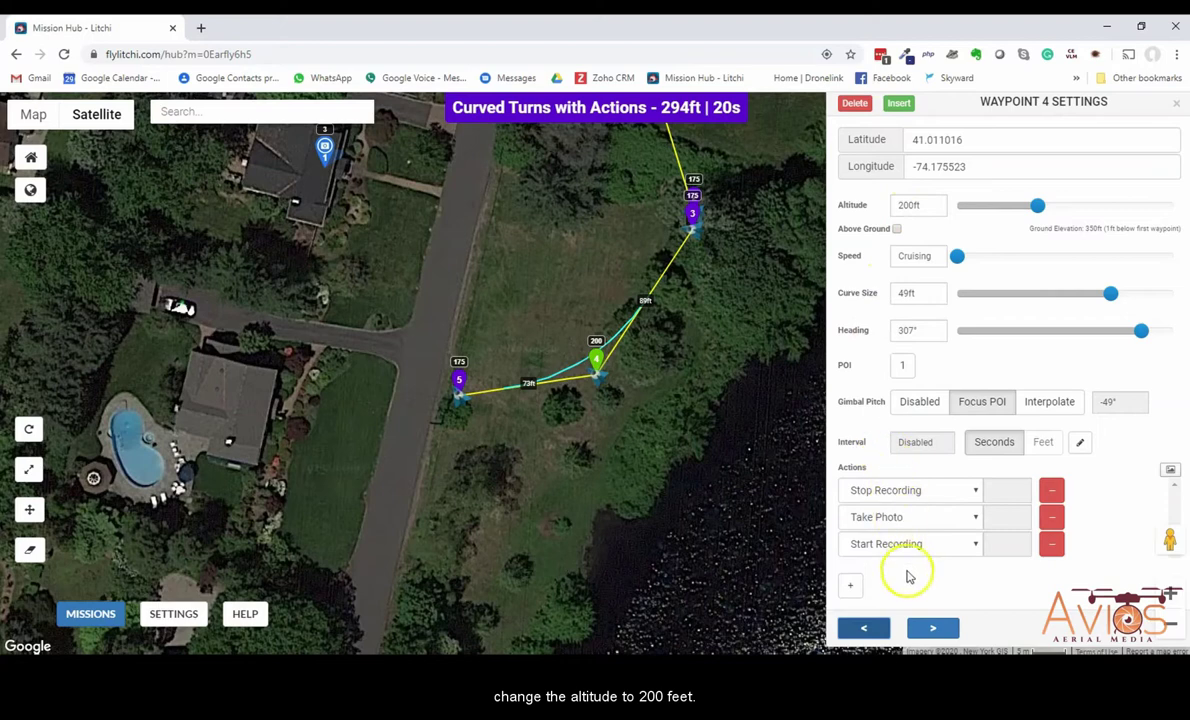
{"action": "left_click", "coordinate": [933, 628]}
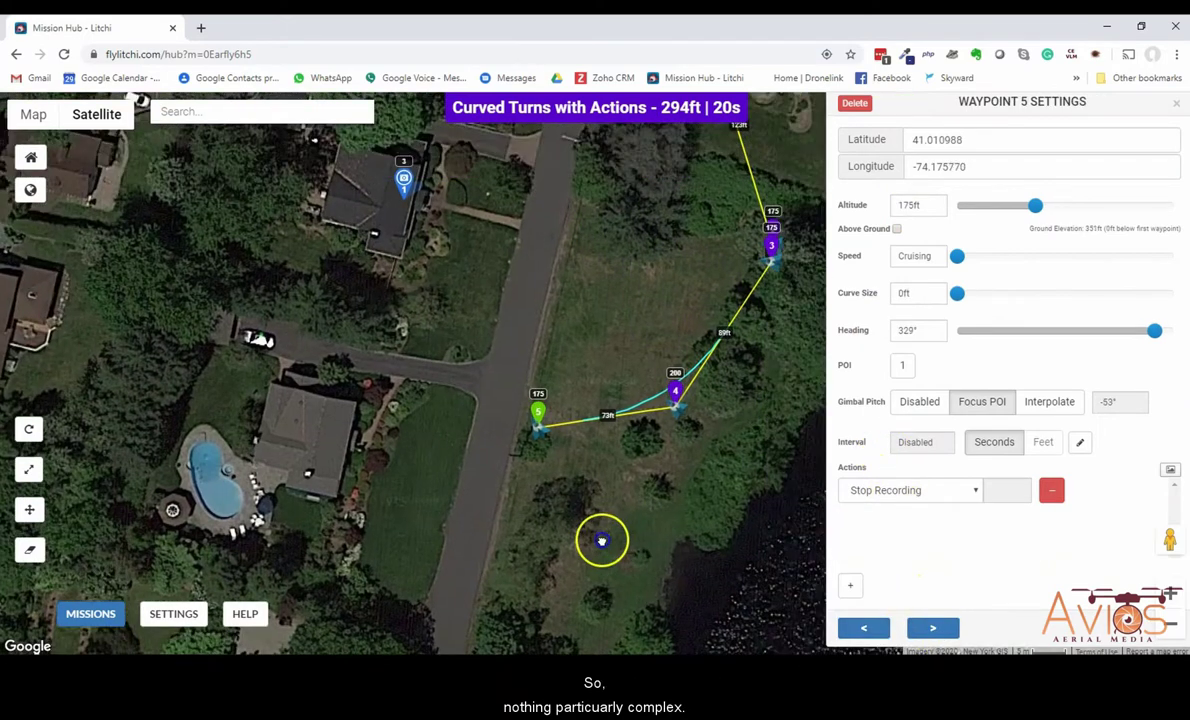
{"action": "left_click_drag", "start_coordinate": [601, 540], "coordinate": [558, 575]}
{"action": "left_click_drag", "start_coordinate": [579, 367], "coordinate": [566, 530]}
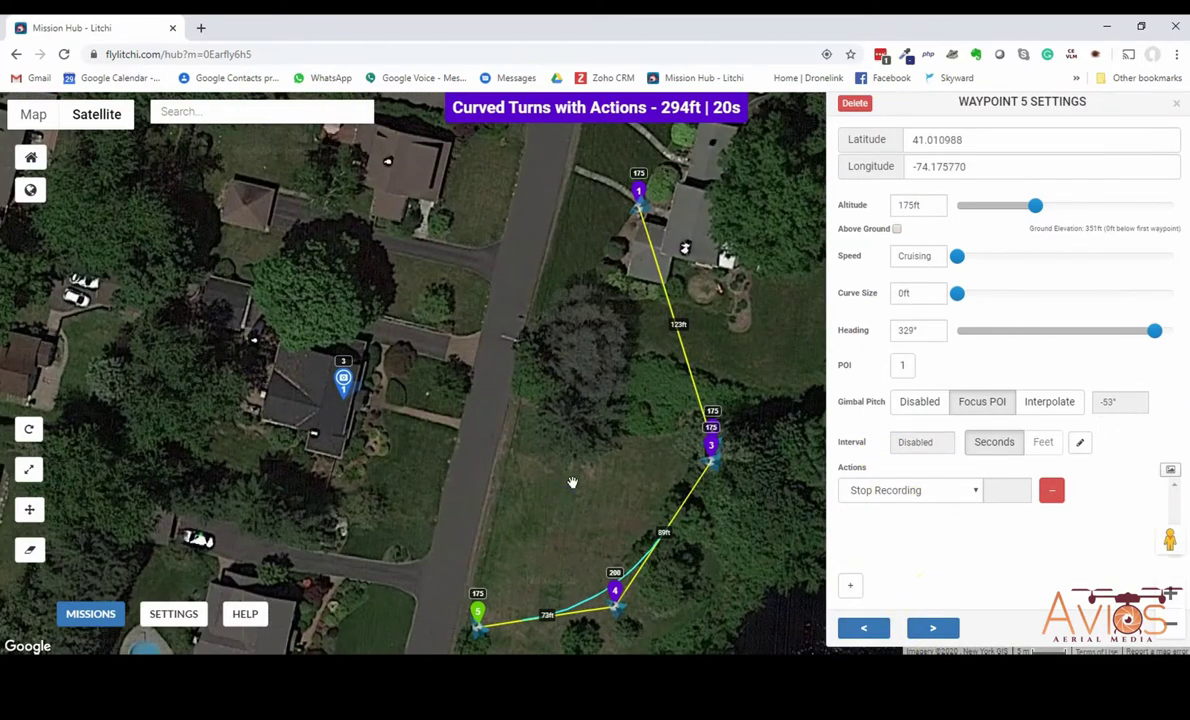
{"action": "left_click", "coordinate": [90, 613]}
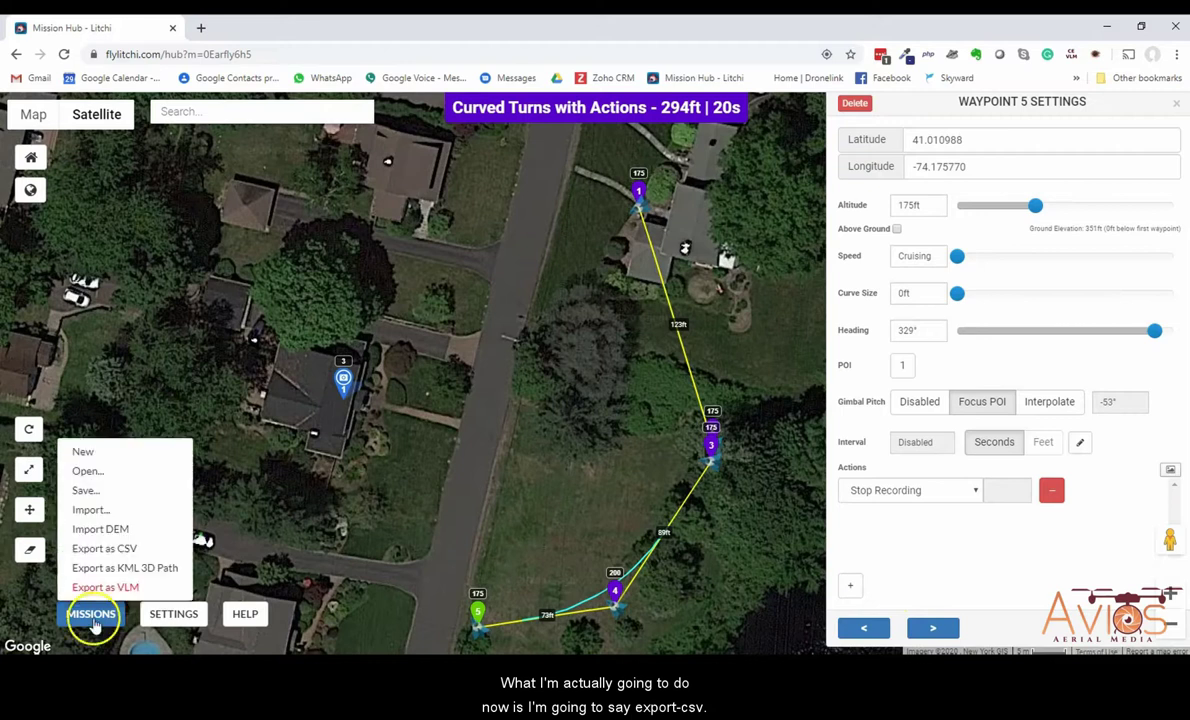
Export the mission as 'Curved Turns with Actions.csv'.
{"action": "left_click", "coordinate": [104, 549]}
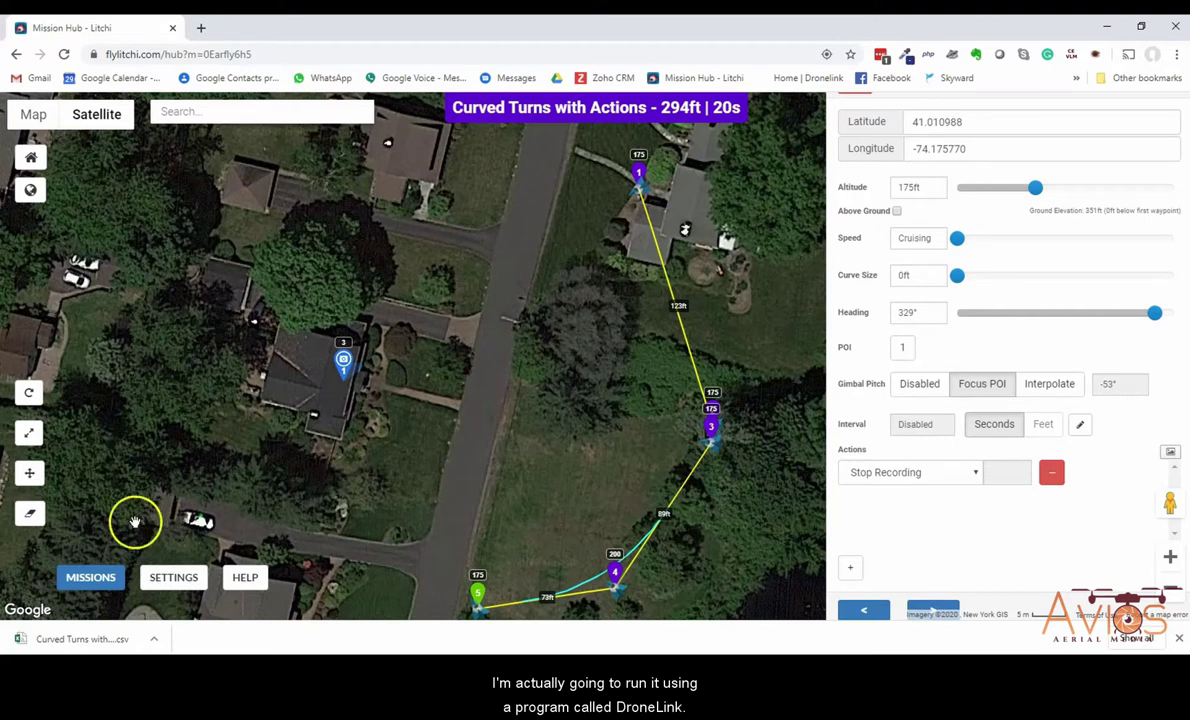
Open the Dronelink site in a new browser tab and log in to view the repositories.
{"action": "left_click", "coordinate": [200, 27]}
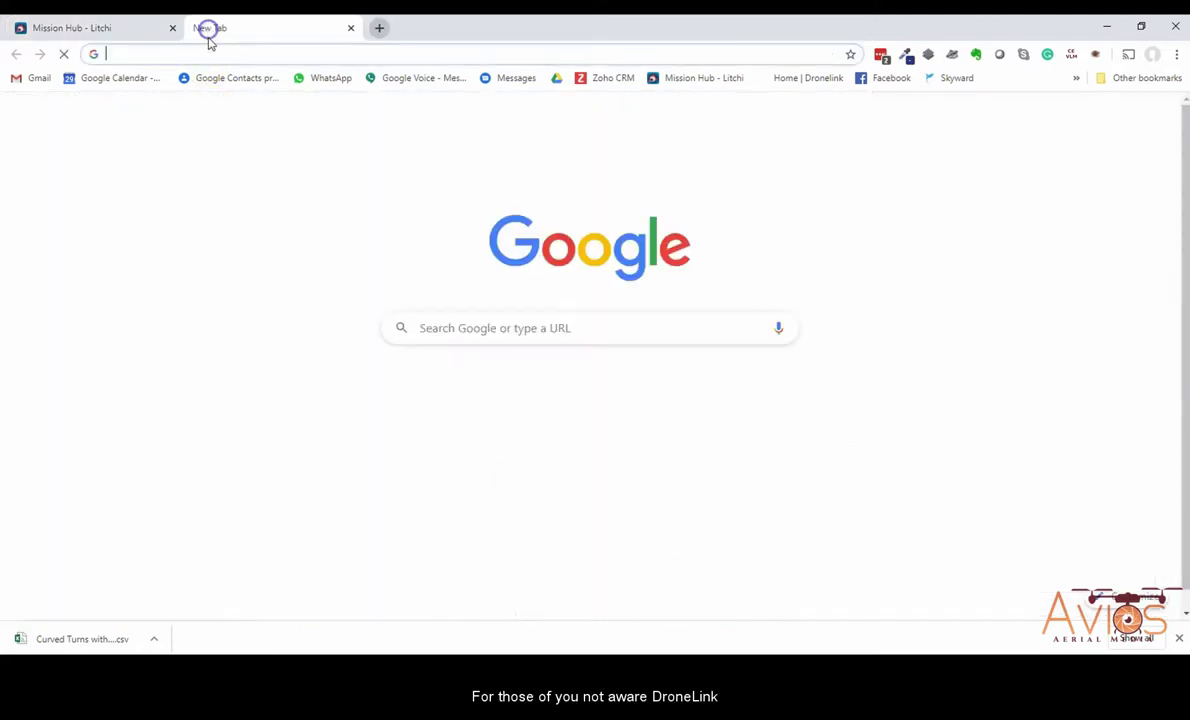
{"action": "left_click", "coordinate": [815, 77]}
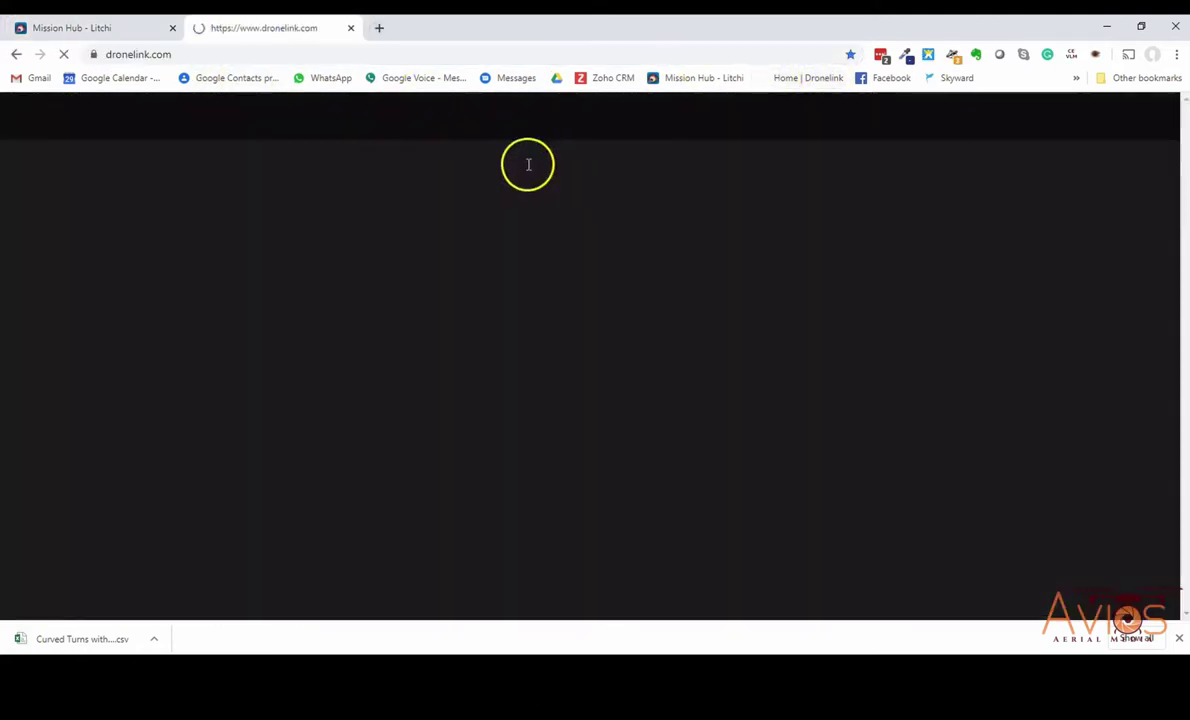
{"action": "left_click", "coordinate": [901, 118]}
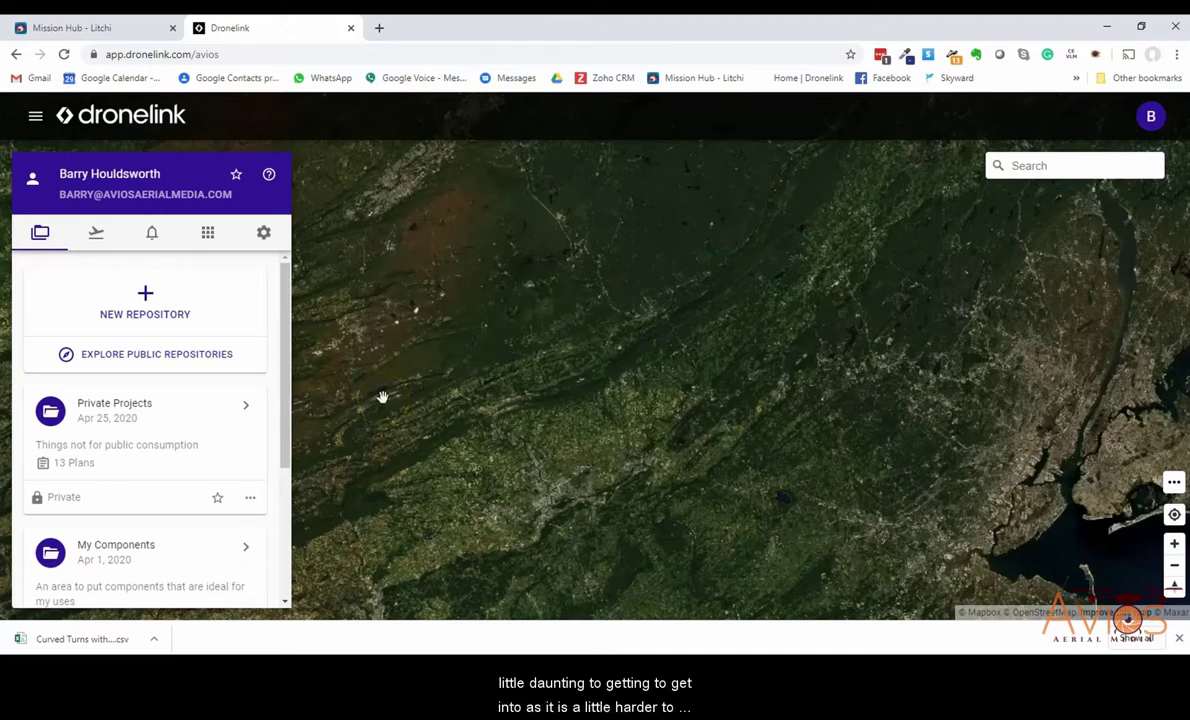
{"action": "left_click", "coordinate": [215, 420]}
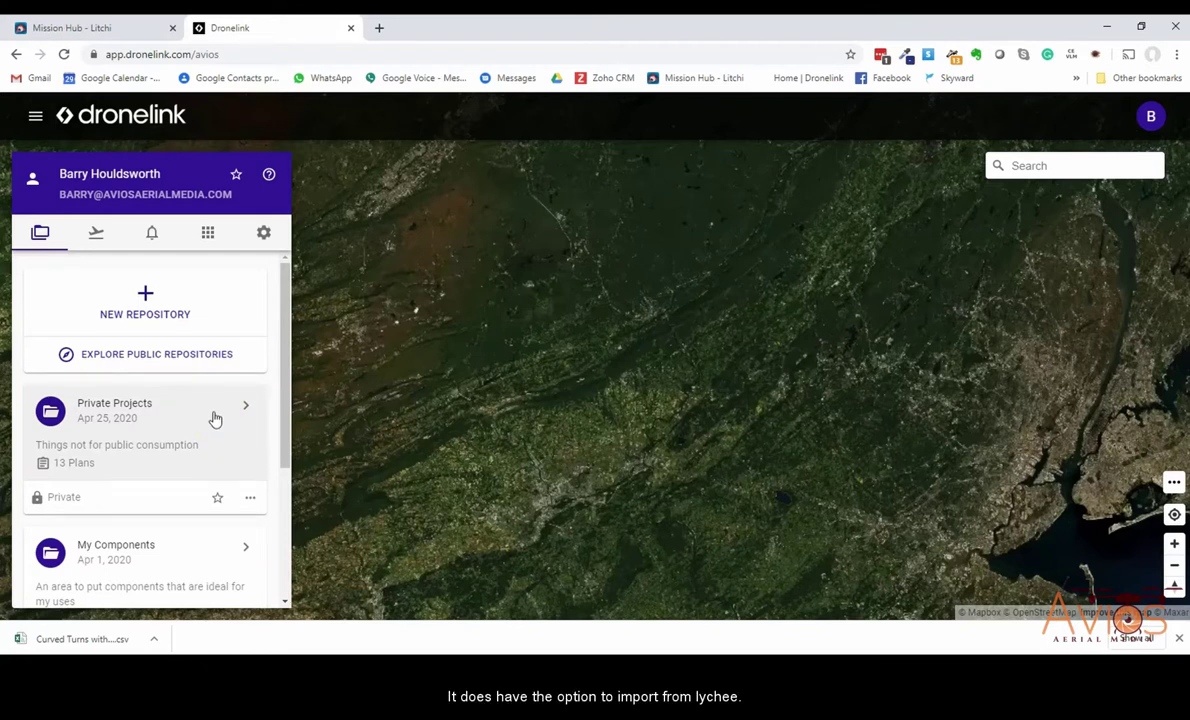
In Private Projects, import 'Curved Turns with Actions.csv' as a new plan.
{"action": "left_click", "coordinate": [215, 418]}
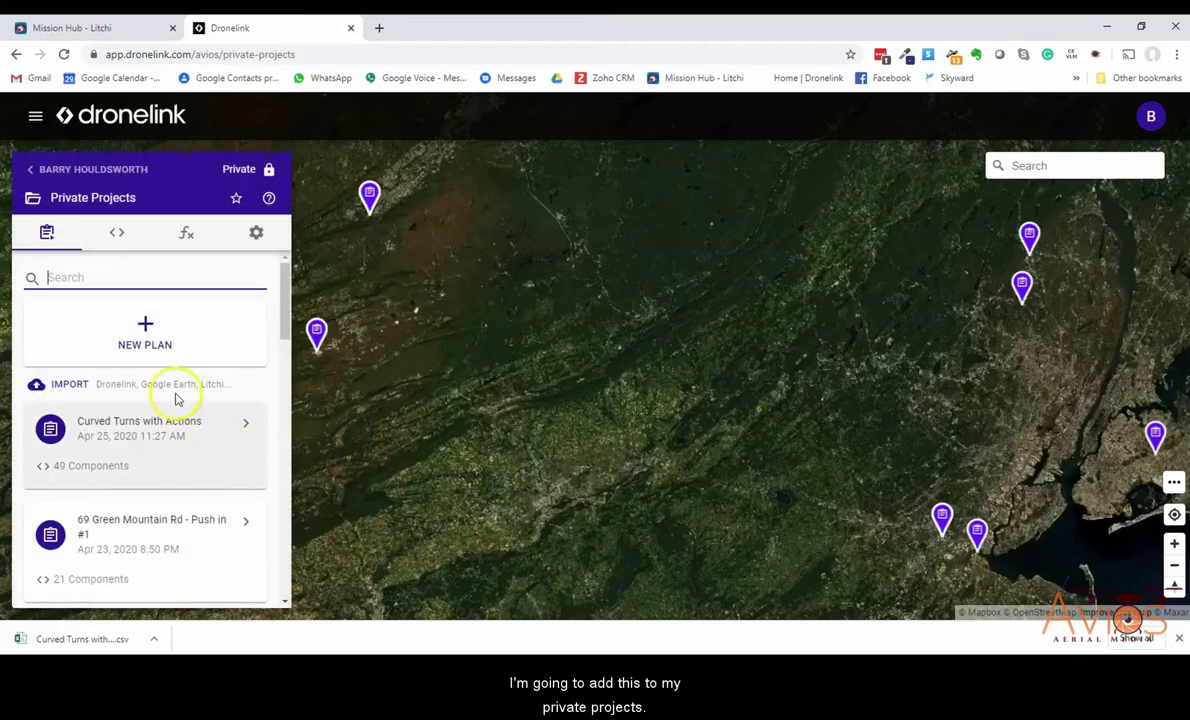
{"action": "left_click", "coordinate": [69, 387]}
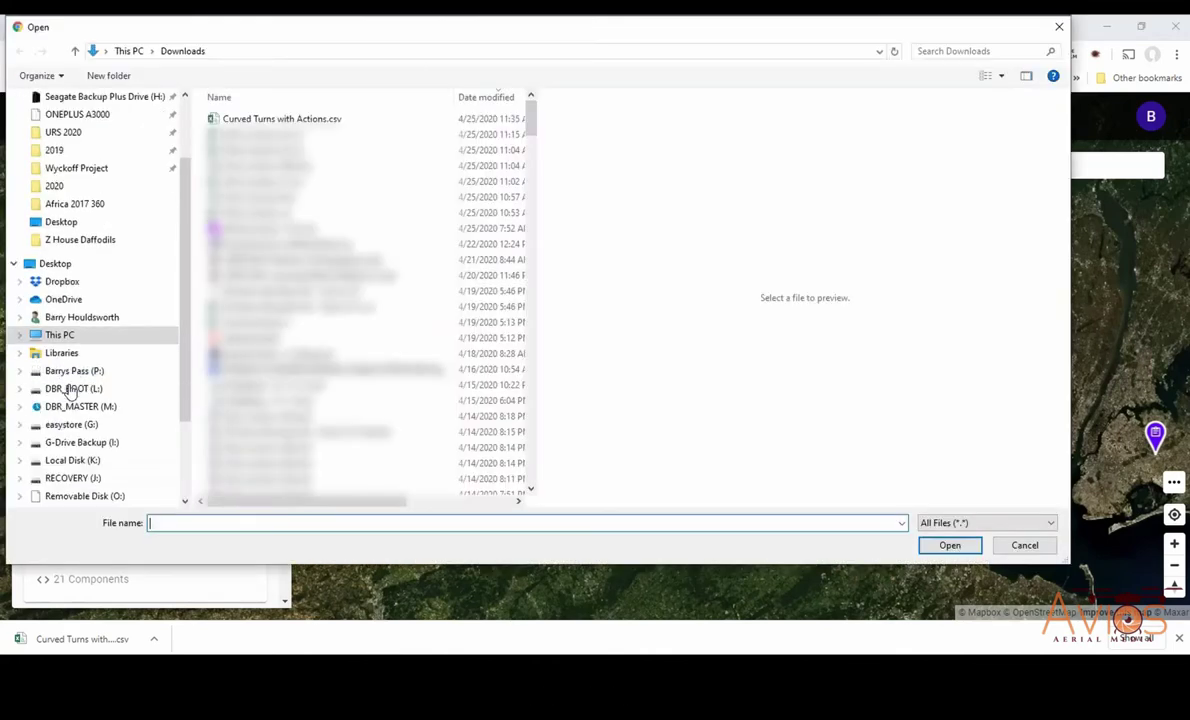
{"action": "left_click", "coordinate": [320, 120]}
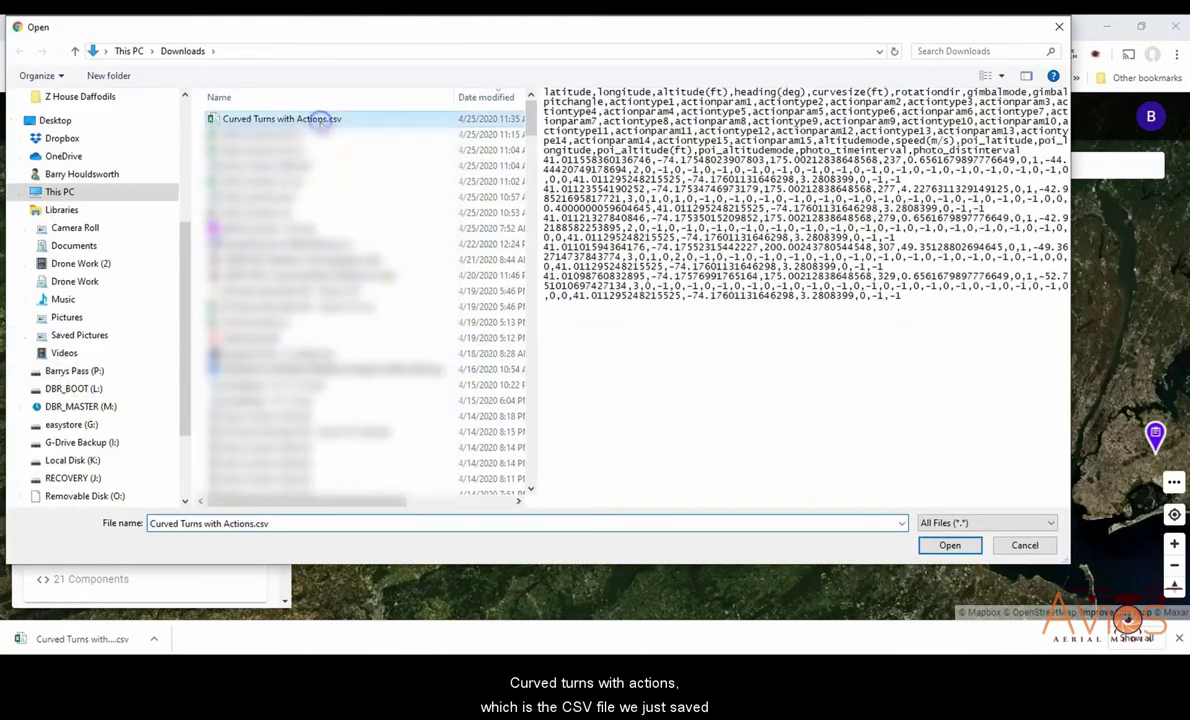
{"action": "left_click", "coordinate": [950, 545]}
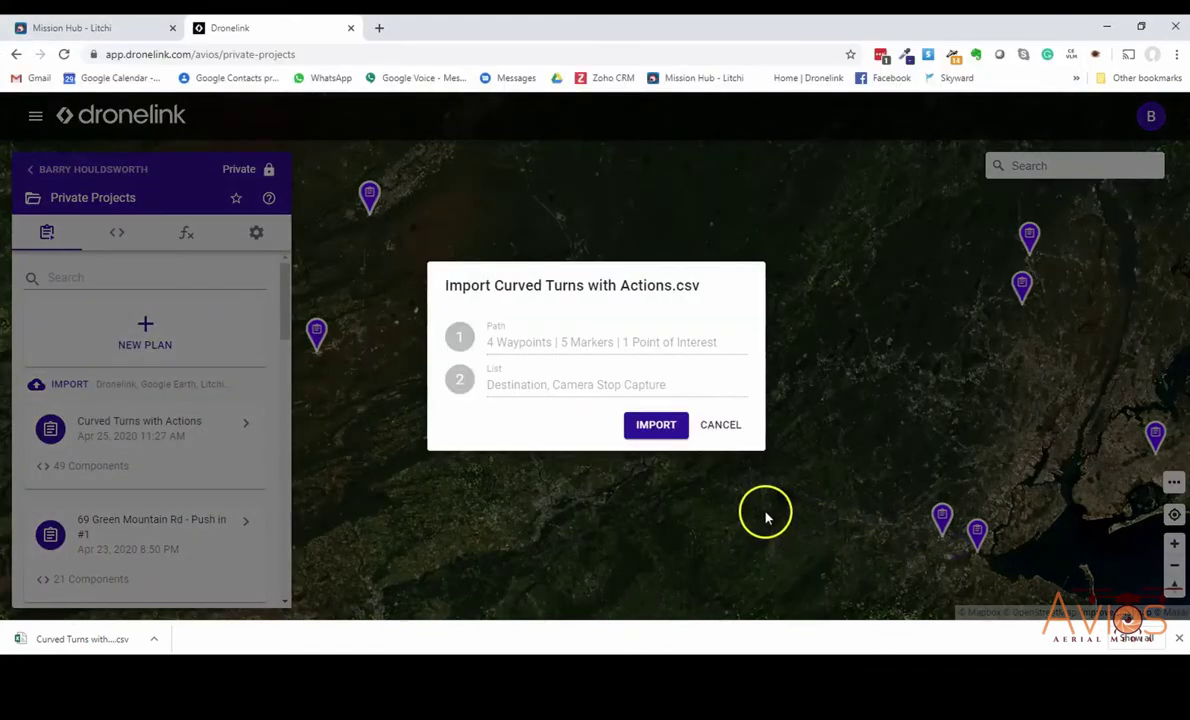
{"action": "left_click", "coordinate": [657, 425]}
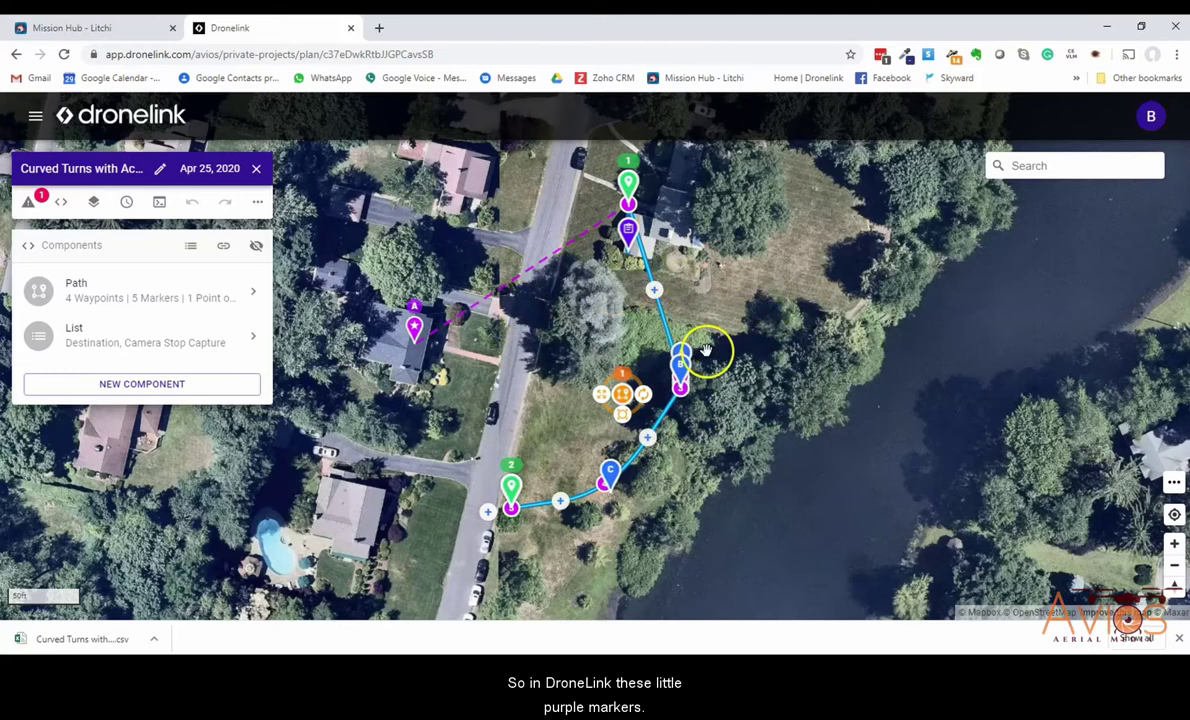
{"action": "scroll", "coordinate": [706, 350], "scroll_direction": "up", "scroll_amount": 2}
{"action": "left_click_drag", "start_coordinate": [650, 300], "coordinate": [685, 367]}
{"action": "scroll", "coordinate": [661, 324], "scroll_direction": "up", "scroll_amount": 2}
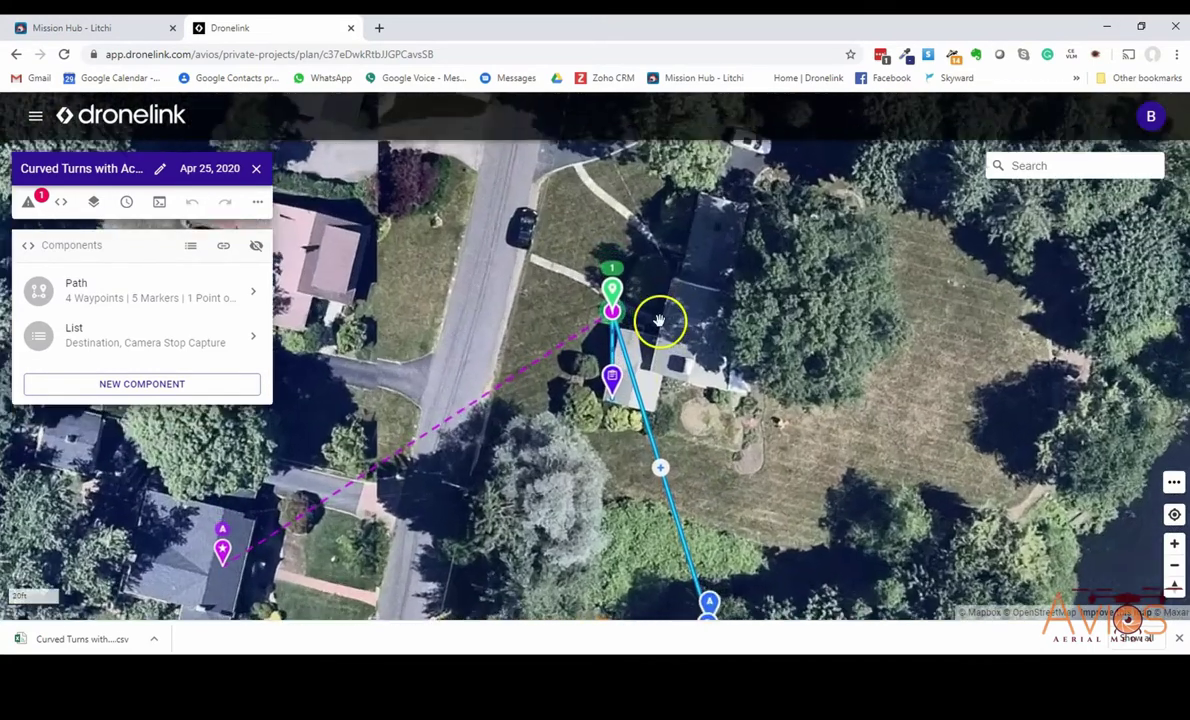
{"action": "scroll", "coordinate": [650, 322], "scroll_direction": "up", "scroll_amount": 1}
{"action": "left_click_drag", "start_coordinate": [645, 324], "coordinate": [733, 340]}
{"action": "scroll", "coordinate": [733, 340], "scroll_direction": "up", "scroll_amount": 2}
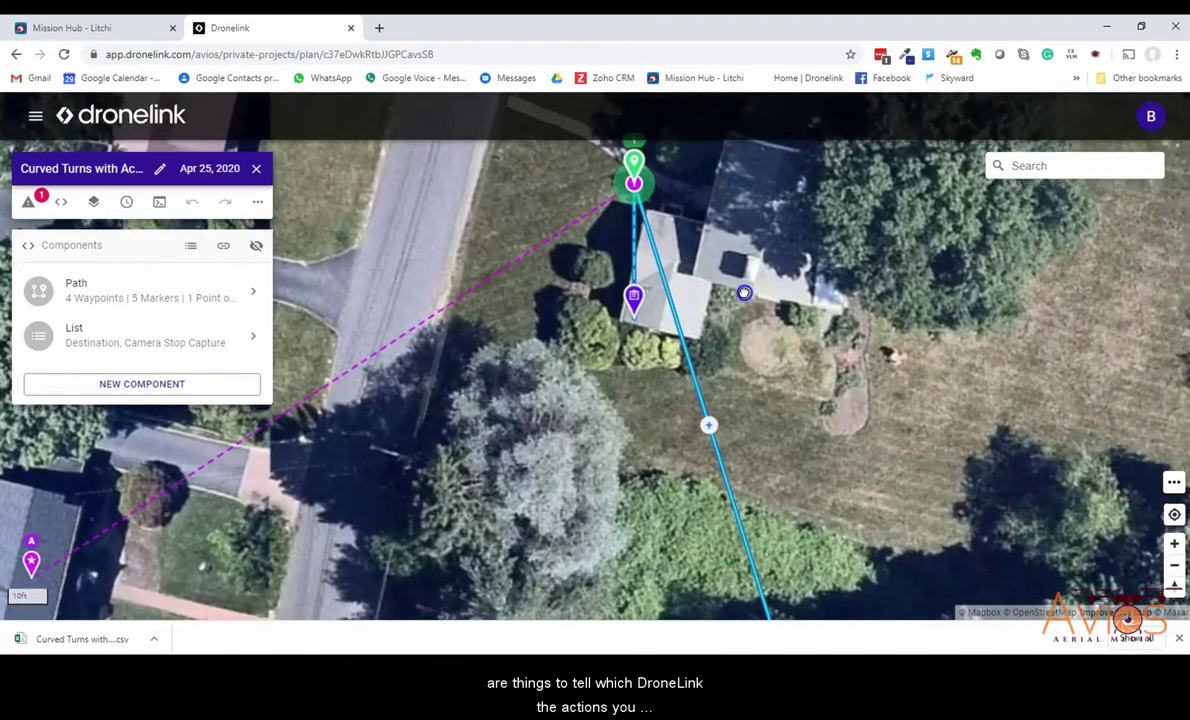
{"action": "scroll", "coordinate": [775, 345], "scroll_direction": "down", "scroll_amount": 1}
{"action": "scroll", "coordinate": [773, 340], "scroll_direction": "up", "scroll_amount": 1}
{"action": "left_click_drag", "start_coordinate": [773, 342], "coordinate": [771, 405]}
{"action": "mouse_move", "coordinate": [645, 254]}
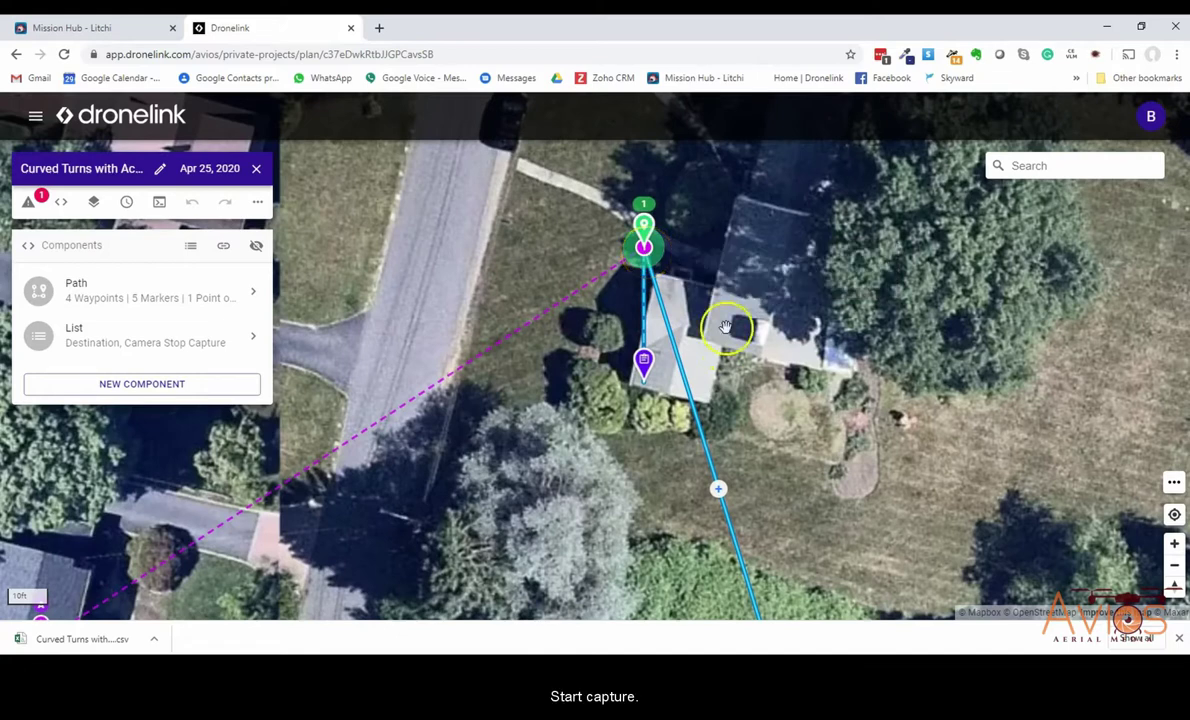
{"action": "left_click_drag", "start_coordinate": [845, 451], "coordinate": [823, 191]}
{"action": "left_click_drag", "start_coordinate": [895, 446], "coordinate": [802, 418]}
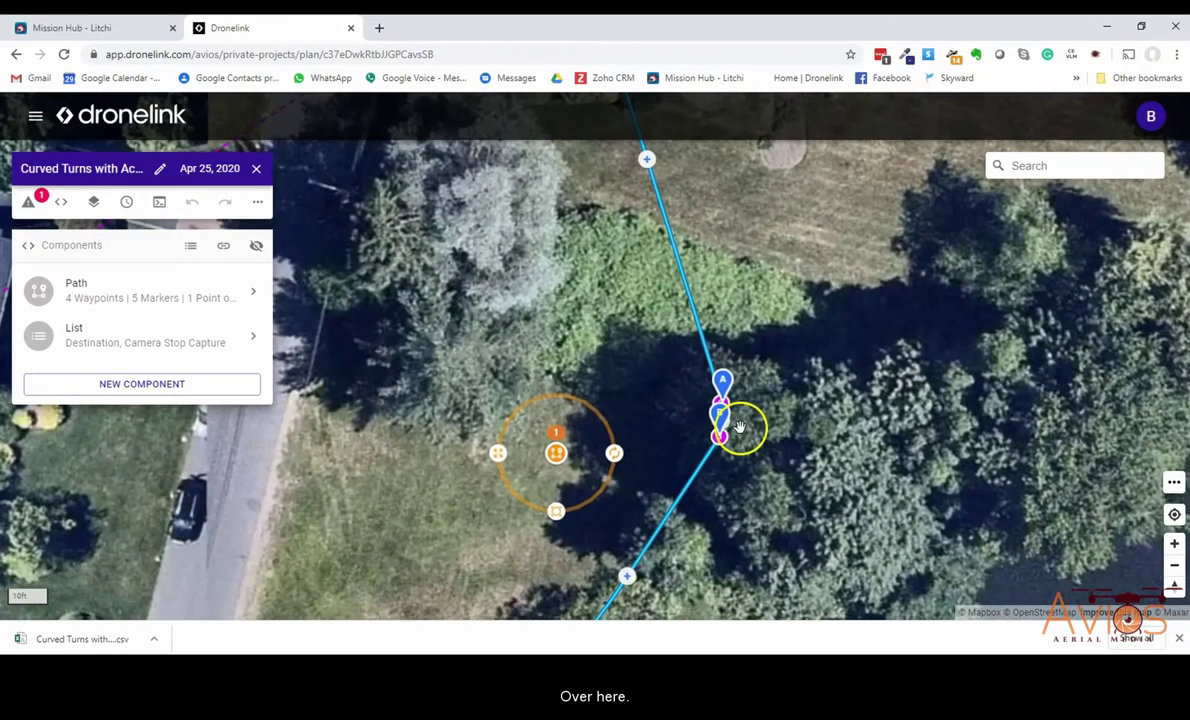
{"action": "scroll", "coordinate": [726, 410], "scroll_direction": "up", "scroll_amount": 2}
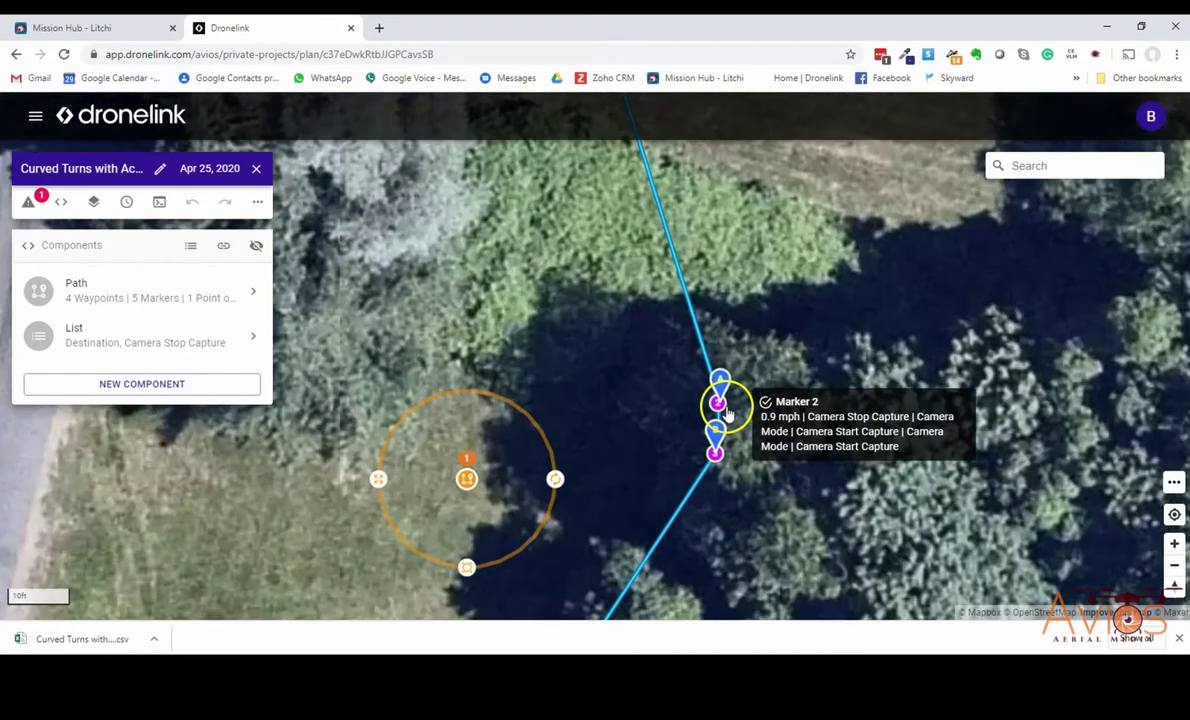
{"action": "scroll", "coordinate": [727, 413], "scroll_direction": "up", "scroll_amount": 1}
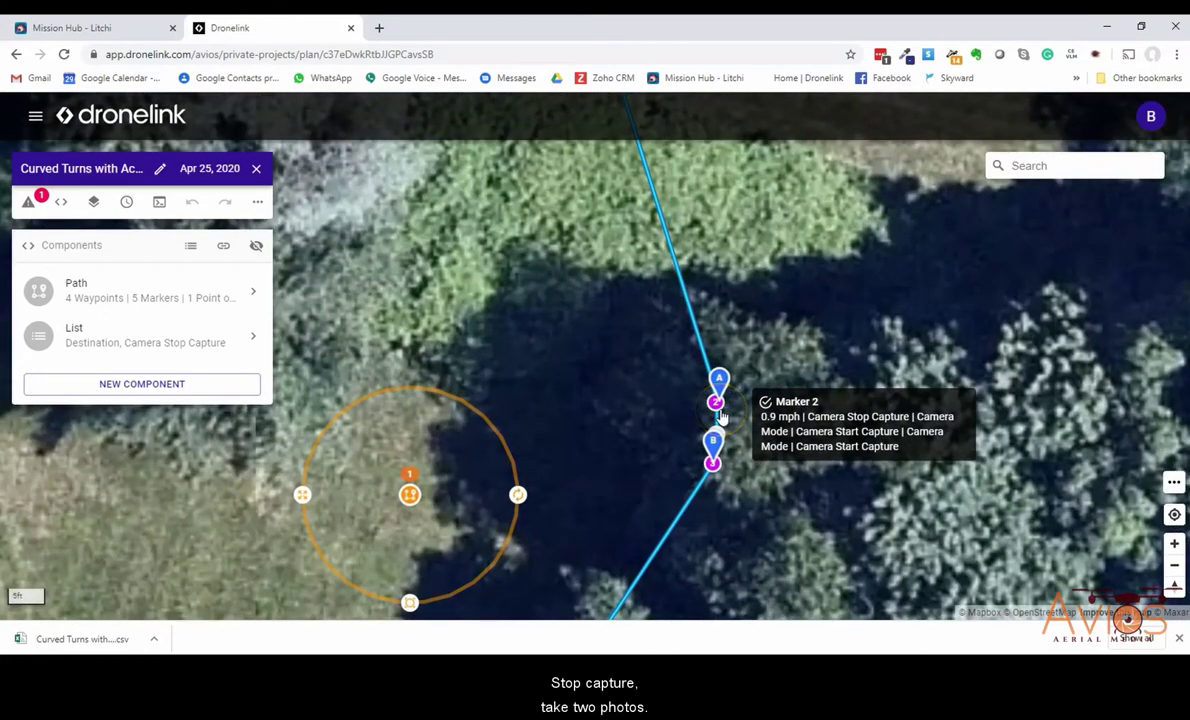
{"action": "left_click", "coordinate": [712, 470]}
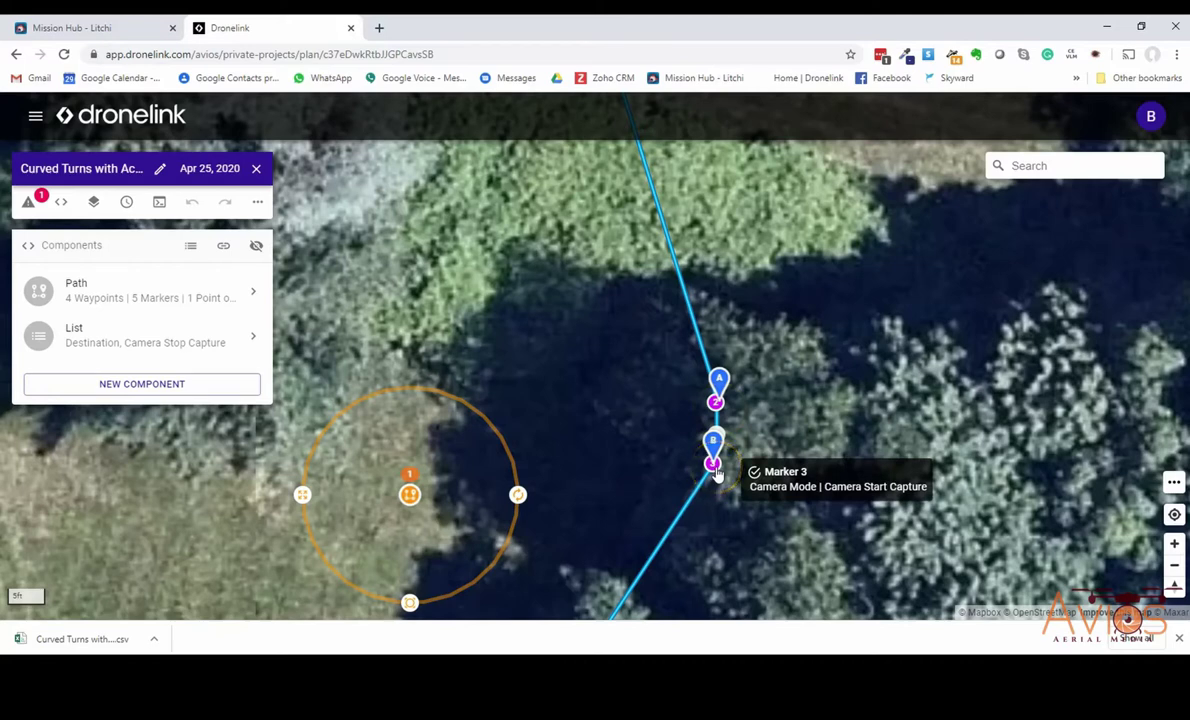
{"action": "scroll", "coordinate": [760, 507], "scroll_direction": "down", "scroll_amount": 2}
{"action": "left_click_drag", "start_coordinate": [760, 505], "coordinate": [820, 387]}
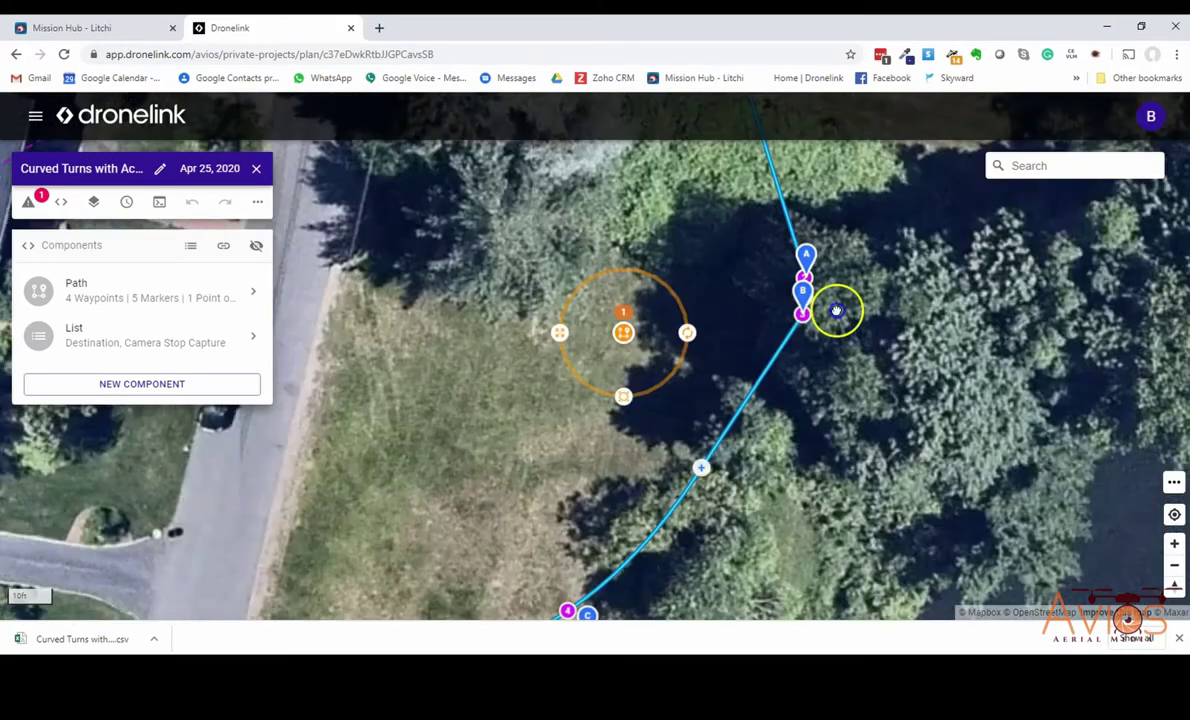
{"action": "mouse_move", "coordinate": [581, 400]}
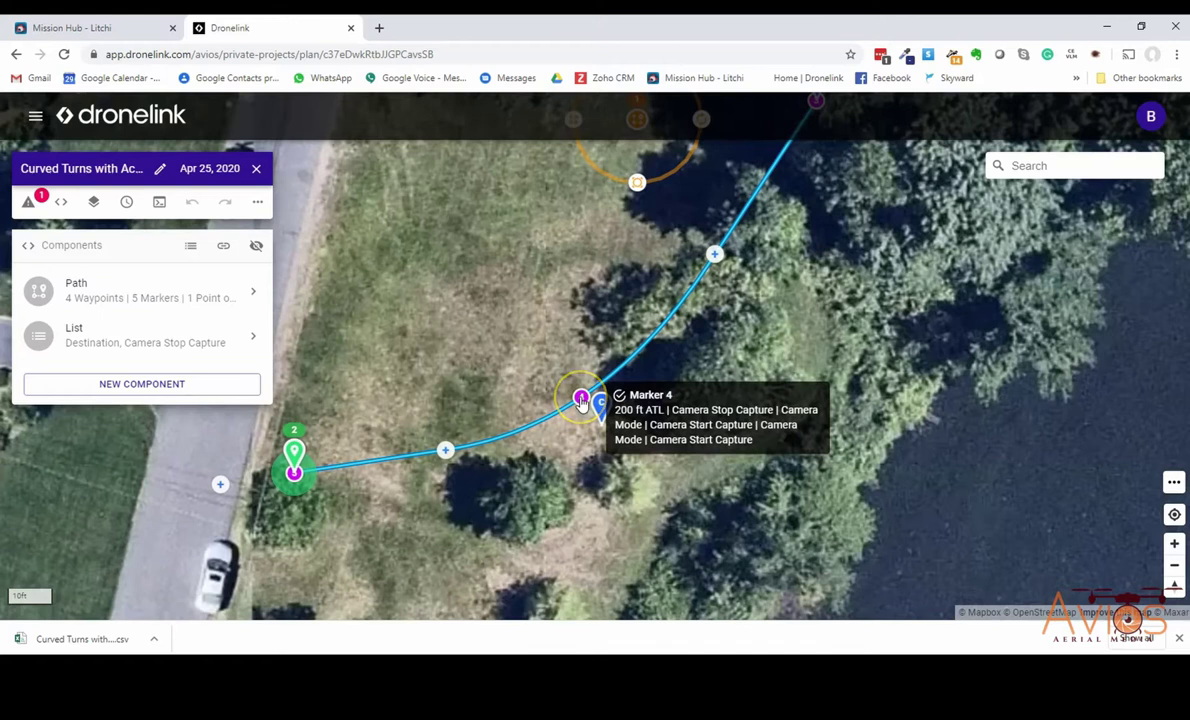
{"action": "left_click", "coordinate": [581, 398]}
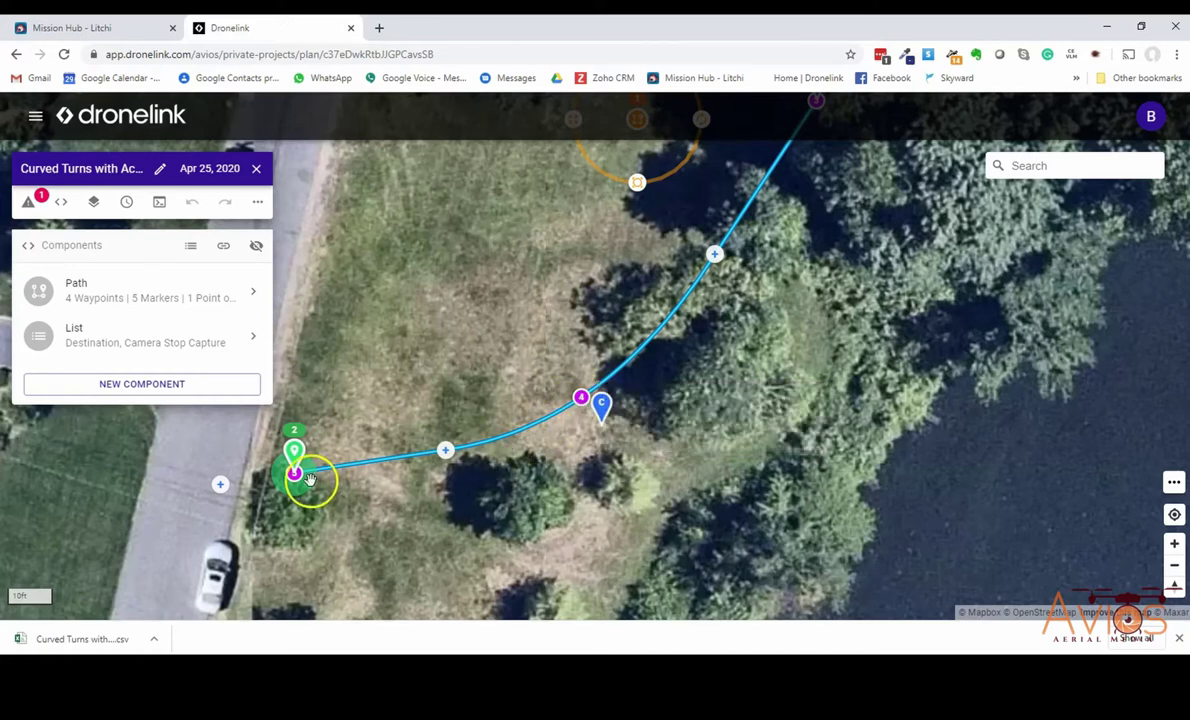
{"action": "mouse_move", "coordinate": [295, 478]}
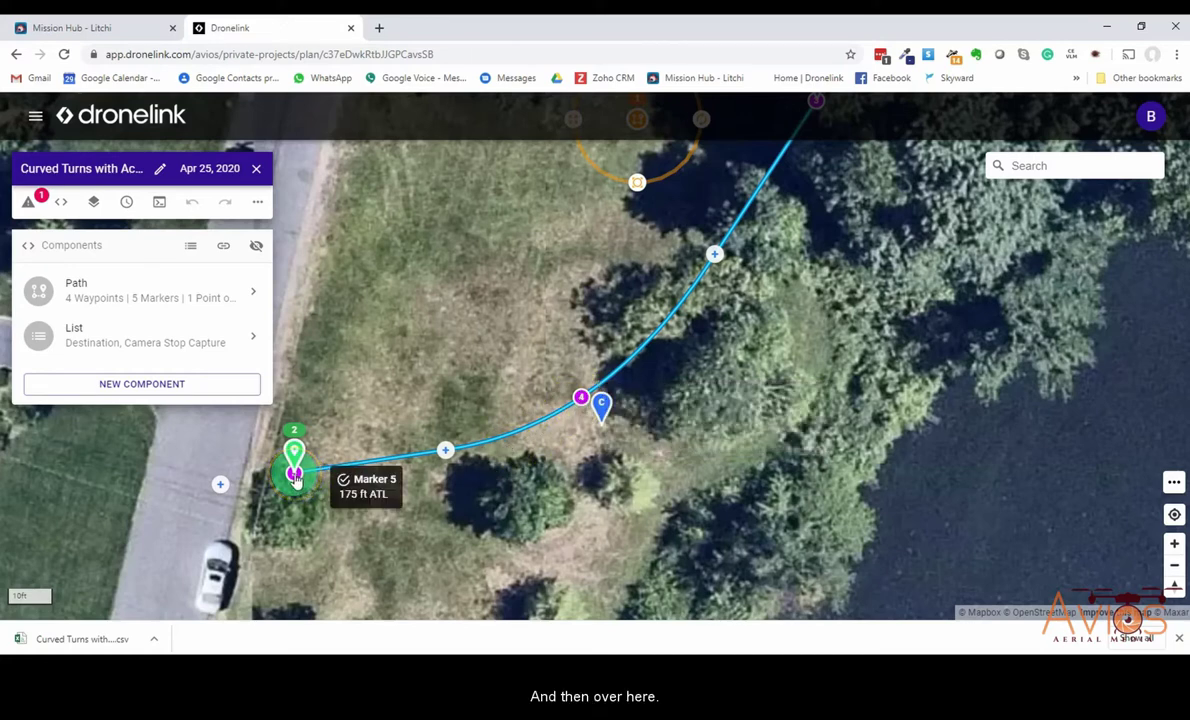
{"action": "scroll", "coordinate": [295, 478], "scroll_direction": "up", "scroll_amount": 3}
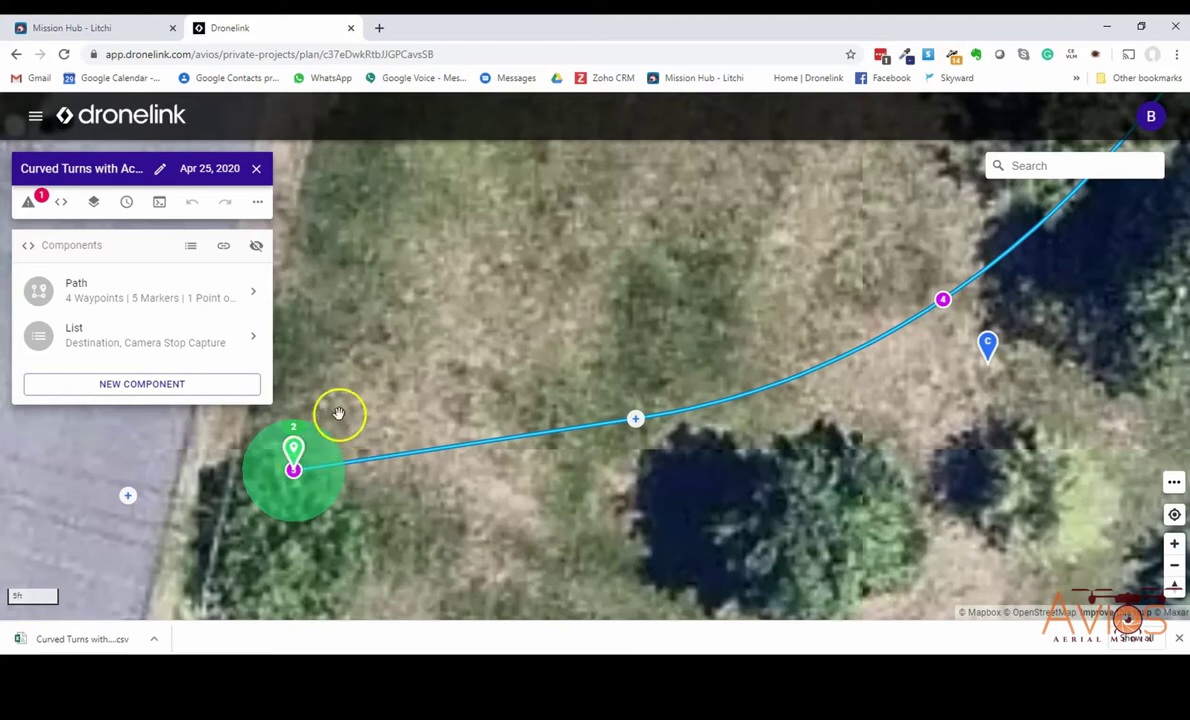
{"action": "scroll", "coordinate": [380, 380], "scroll_direction": "down", "scroll_amount": 1}
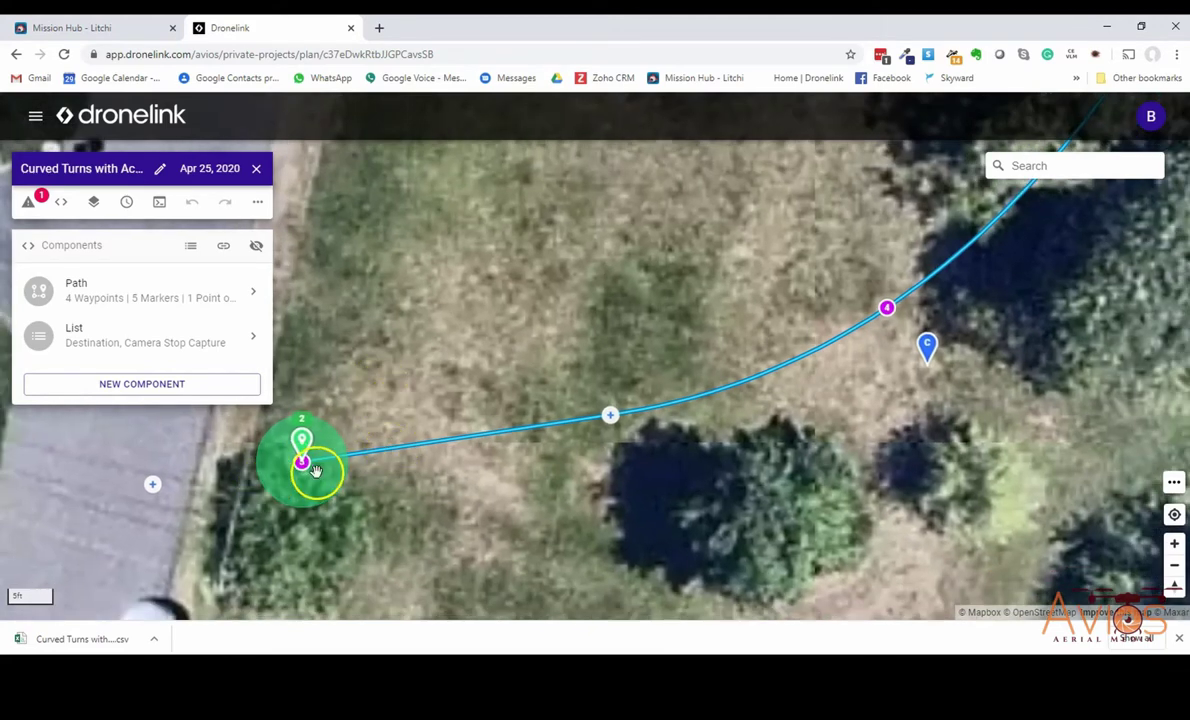
{"action": "scroll", "coordinate": [420, 470], "scroll_direction": "down", "scroll_amount": 2}
{"action": "scroll", "coordinate": [586, 486], "scroll_direction": "down", "scroll_amount": 3}
{"action": "scroll", "coordinate": [586, 486], "scroll_direction": "down", "scroll_amount": 3}
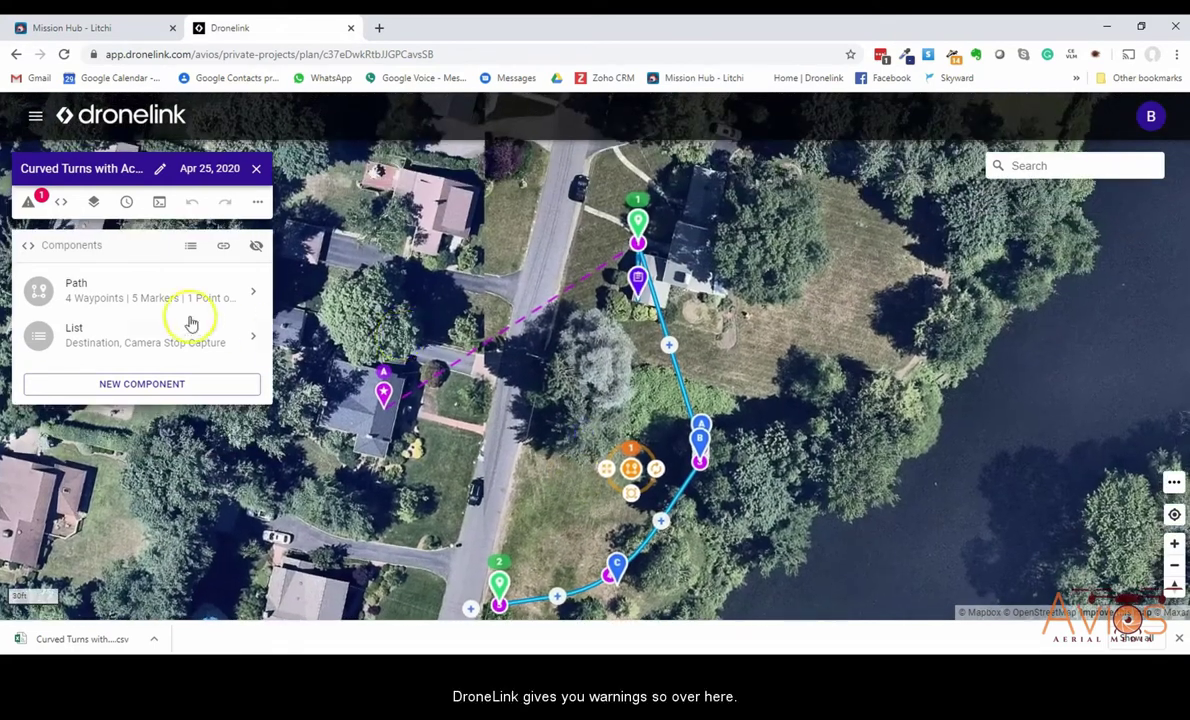
{"action": "left_click", "coordinate": [23, 193]}
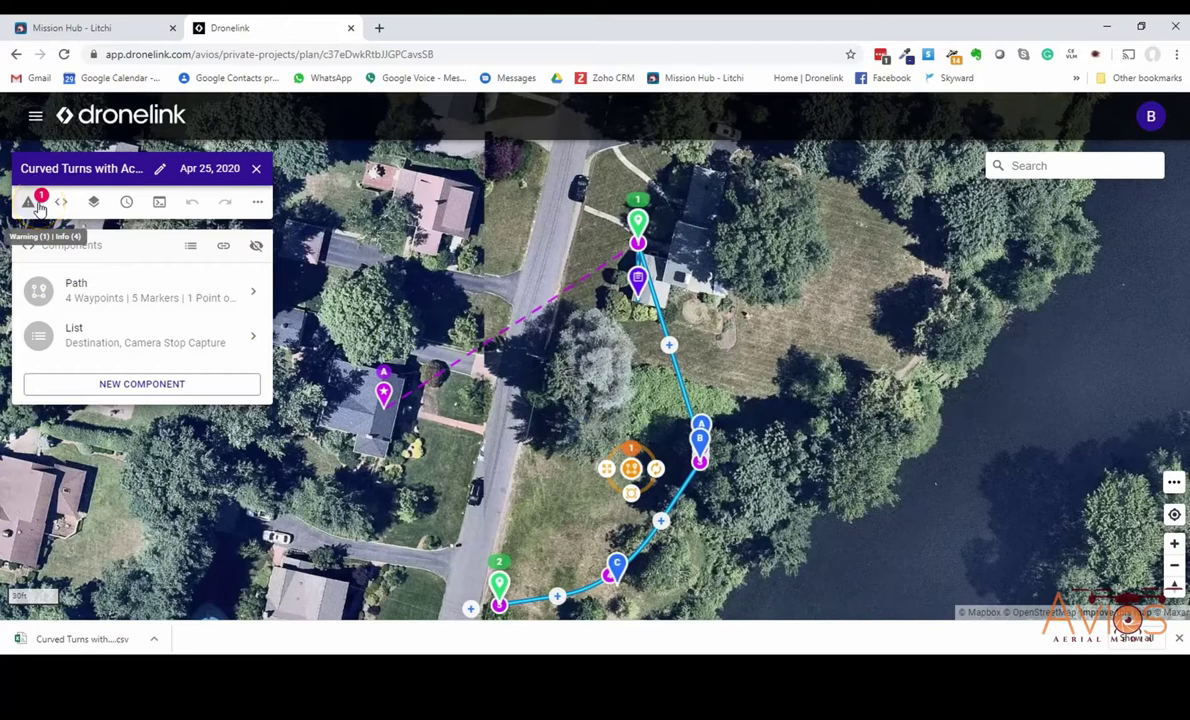
{"action": "left_click", "coordinate": [36, 203]}
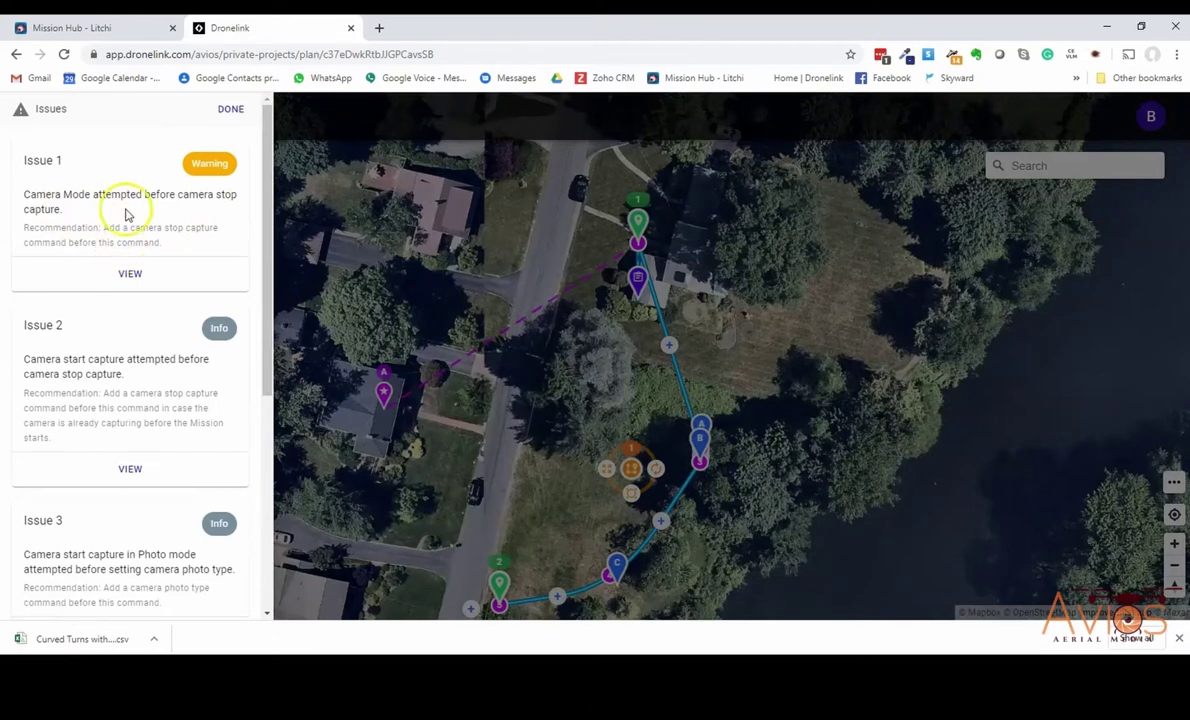
{"action": "left_click", "coordinate": [229, 109]}
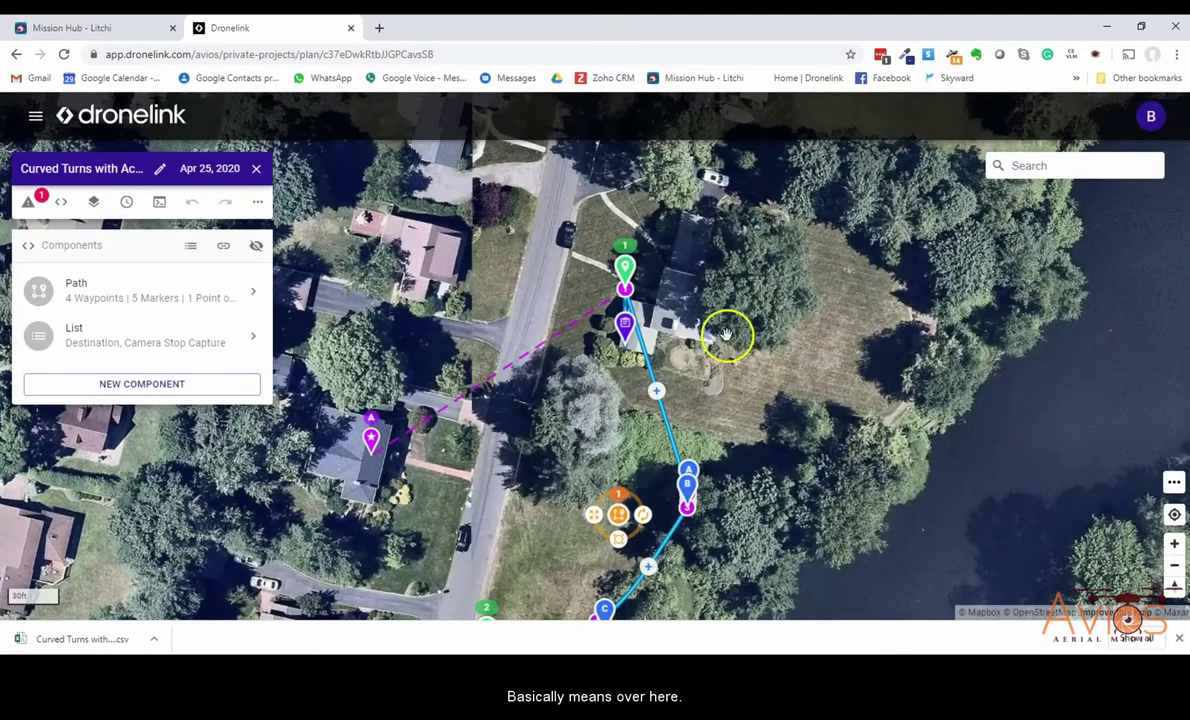
{"action": "mouse_move", "coordinate": [624, 290]}
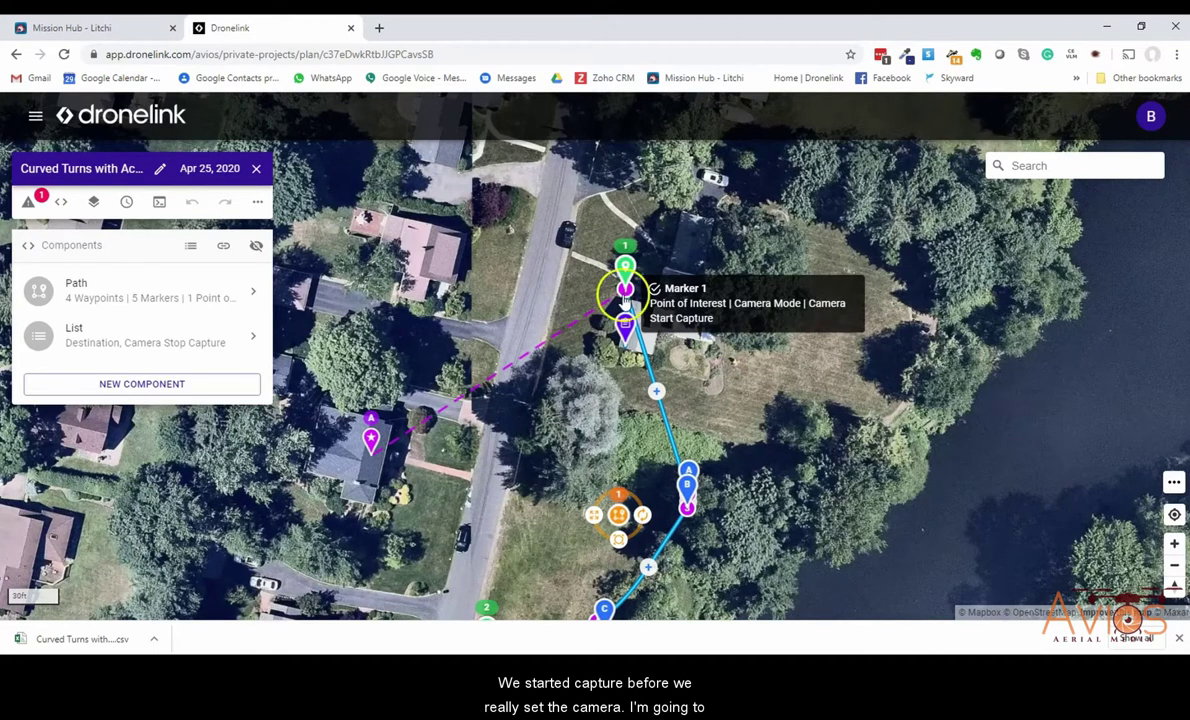
Include the Camera Settings Reset component from the repository and move it to the top, above Path and List.
{"action": "left_click", "coordinate": [165, 391]}
{"action": "left_click", "coordinate": [186, 207]}
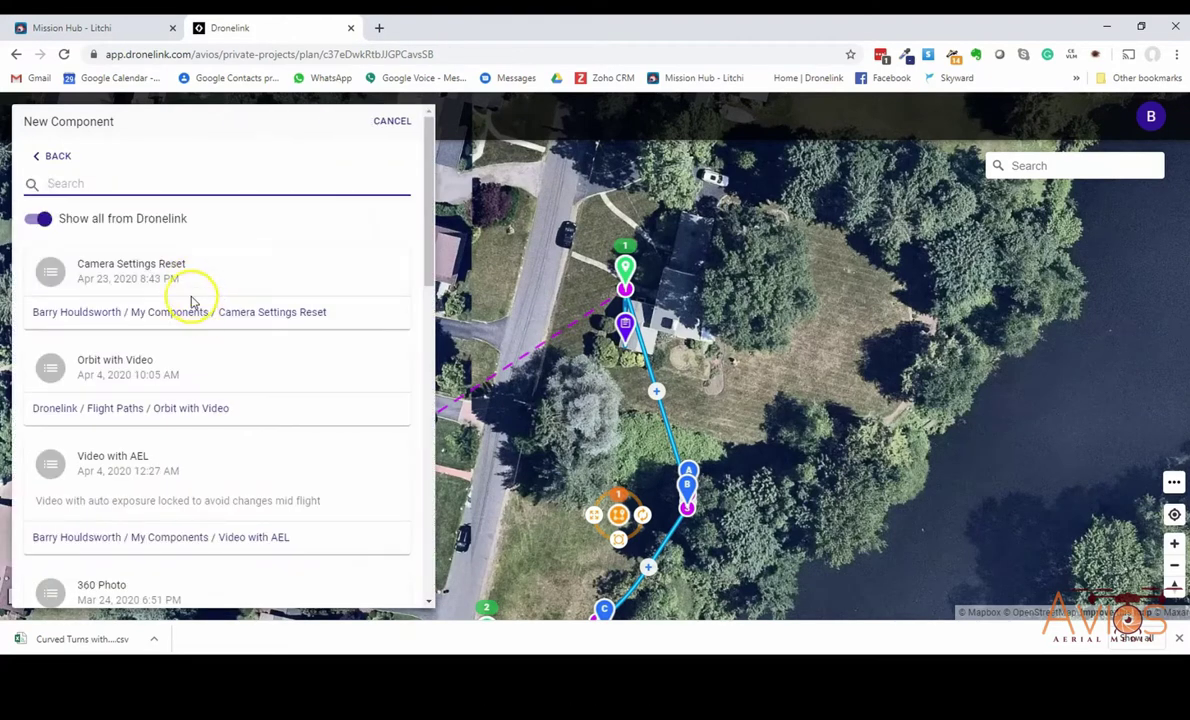
{"action": "left_click", "coordinate": [172, 270]}
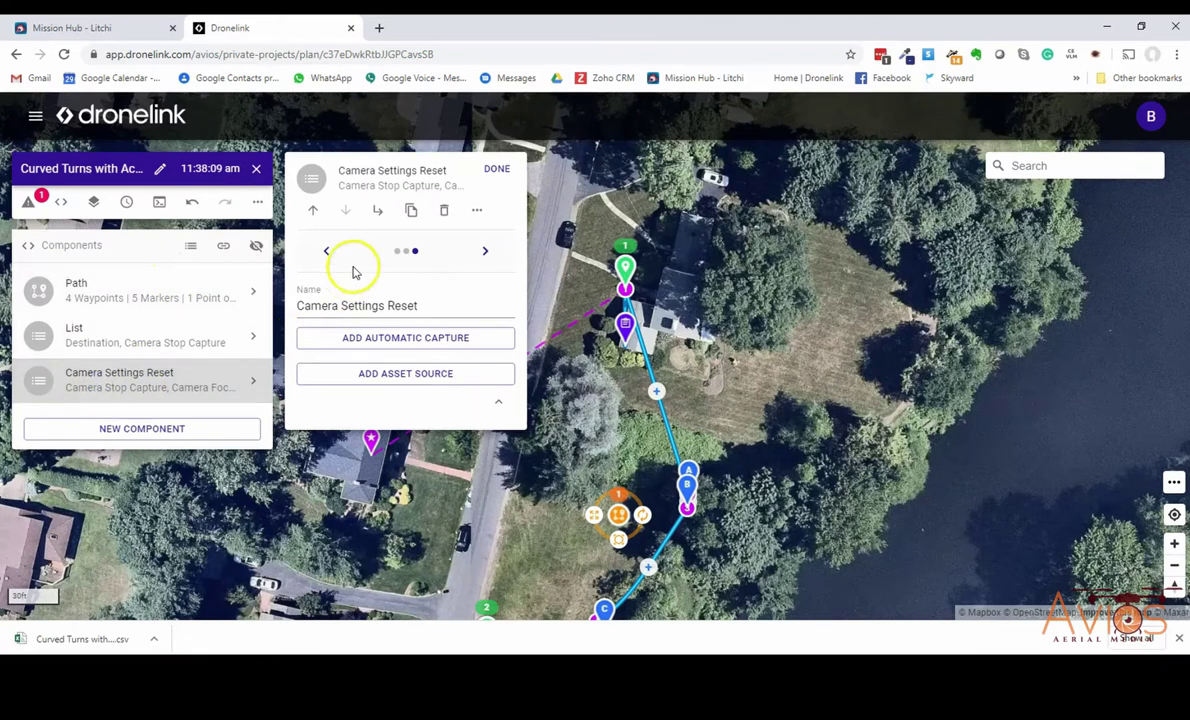
{"action": "left_click", "coordinate": [312, 214]}
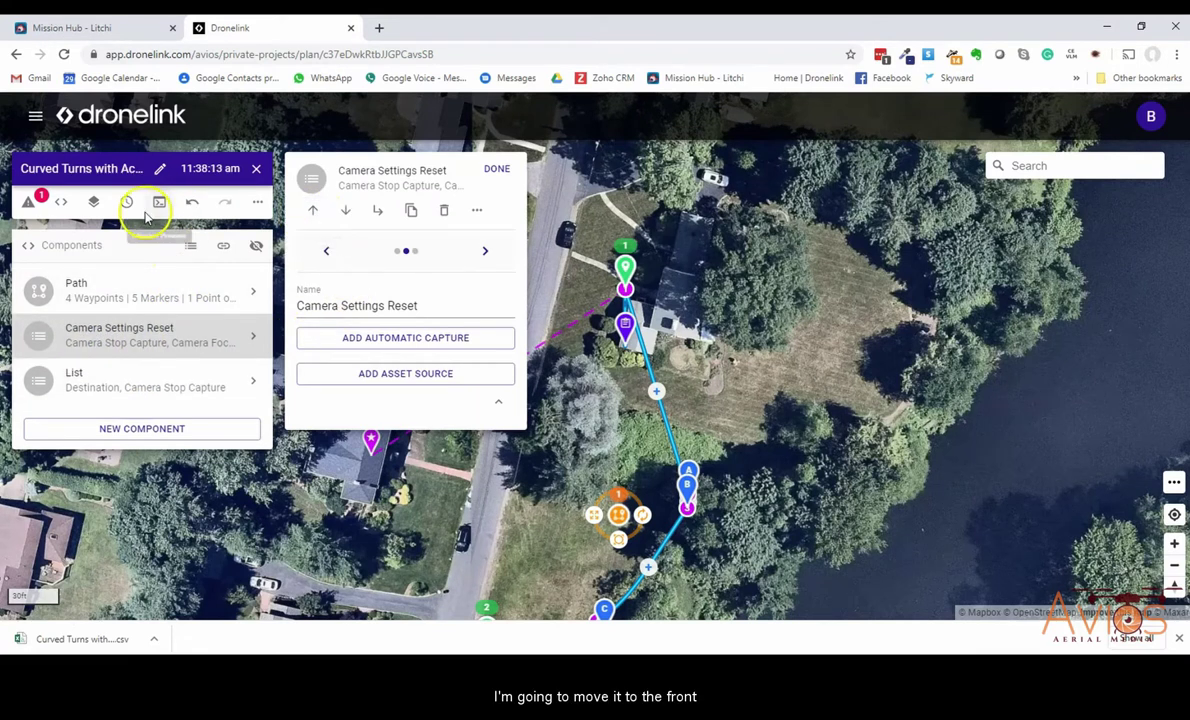
{"action": "left_click", "coordinate": [312, 214]}
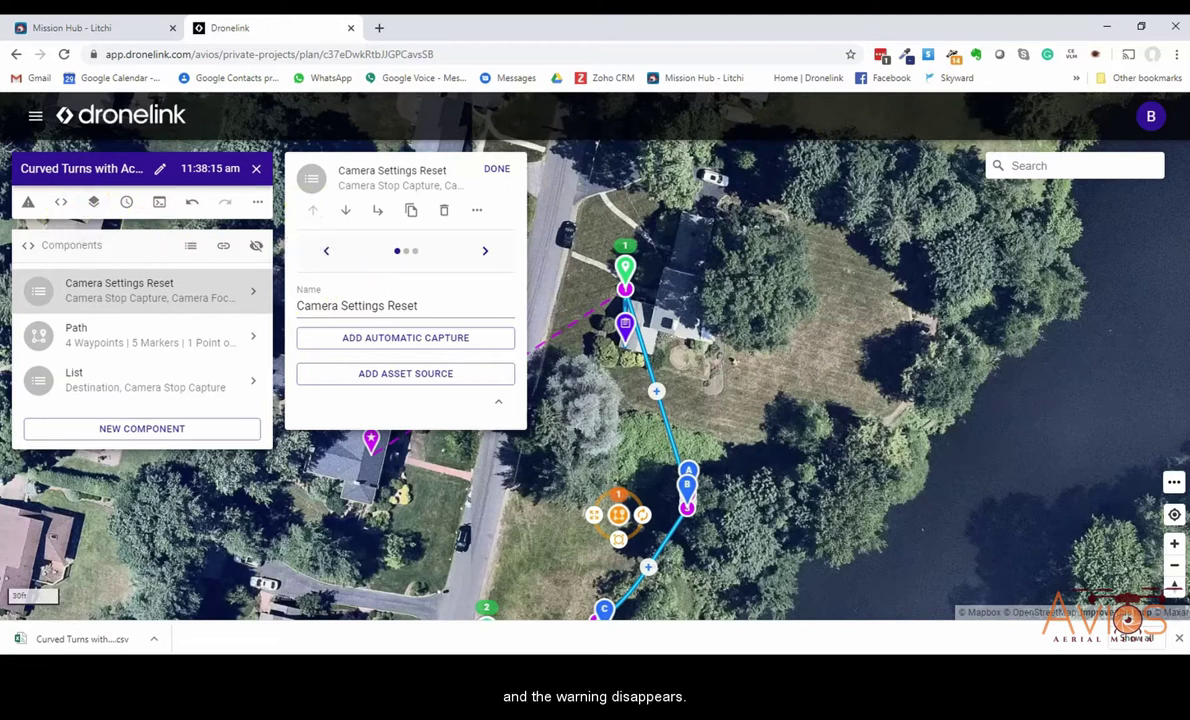
Scroll through Camera Settings Reset's camera sub-components, then return to the component list.
{"action": "left_click", "coordinate": [252, 298]}
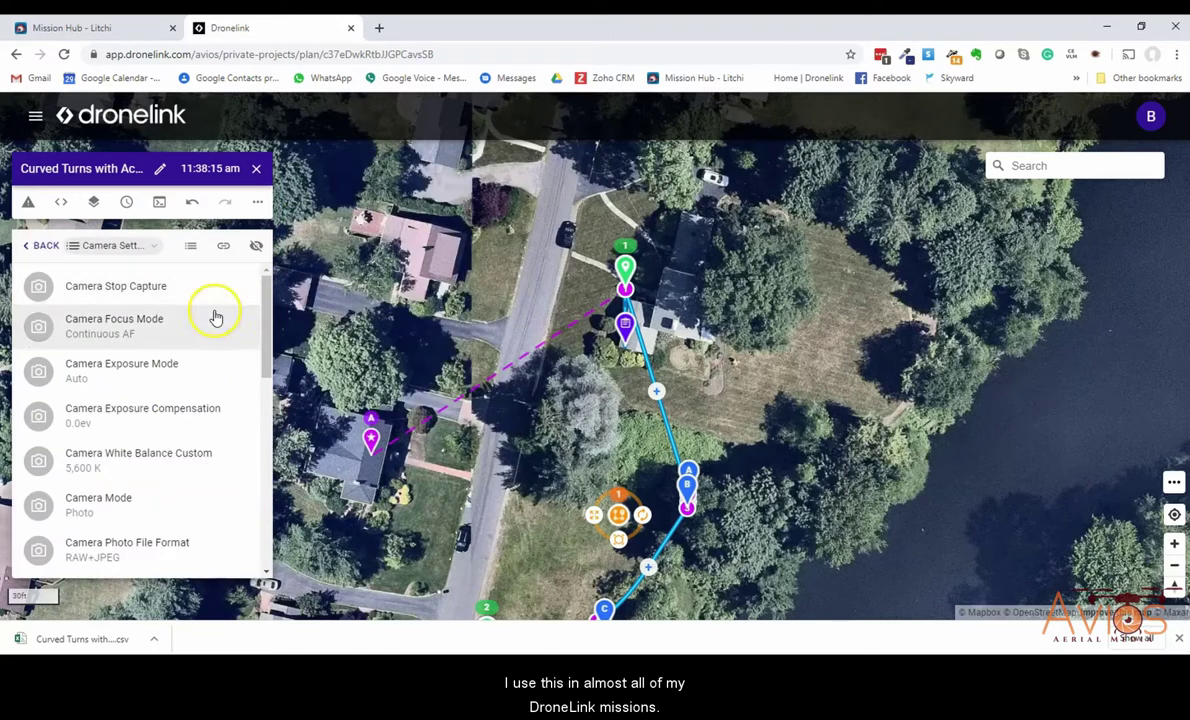
{"action": "scroll", "coordinate": [191, 388], "scroll_direction": "down", "scroll_amount": 2}
{"action": "scroll", "coordinate": [193, 392], "scroll_direction": "down", "scroll_amount": 5}
{"action": "scroll", "coordinate": [193, 394], "scroll_direction": "down", "scroll_amount": 1}
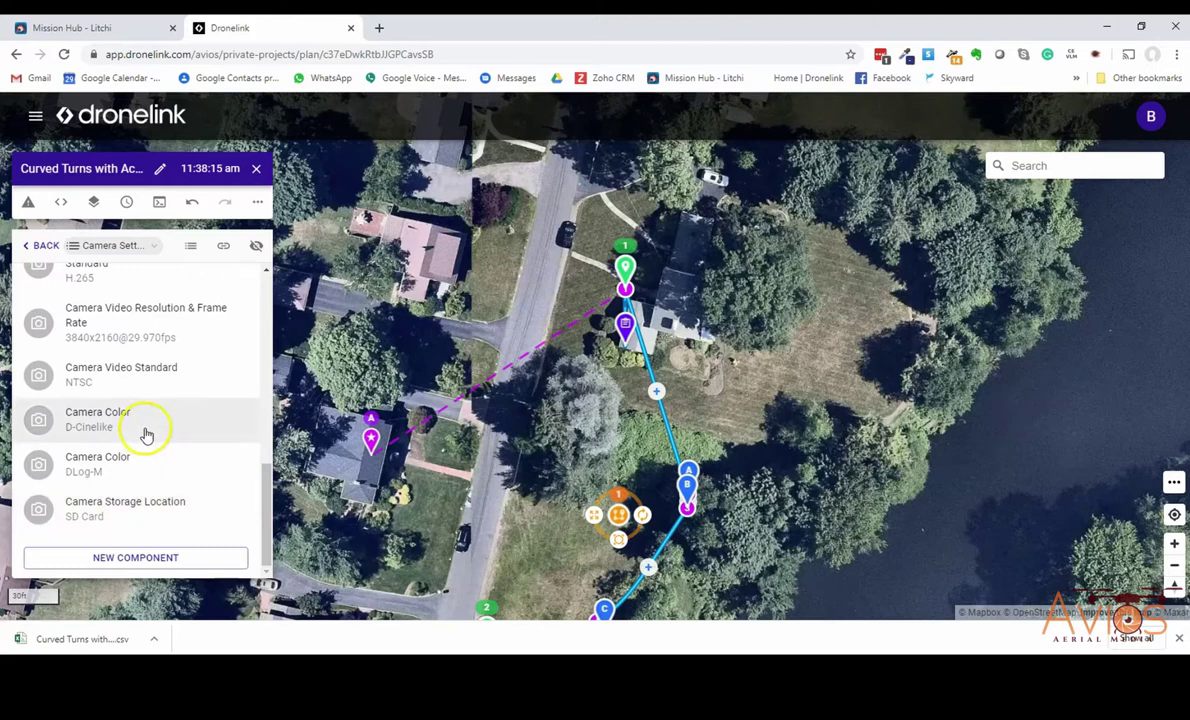
{"action": "scroll", "coordinate": [146, 433], "scroll_direction": "up", "scroll_amount": 10}
{"action": "left_click", "coordinate": [47, 247]}
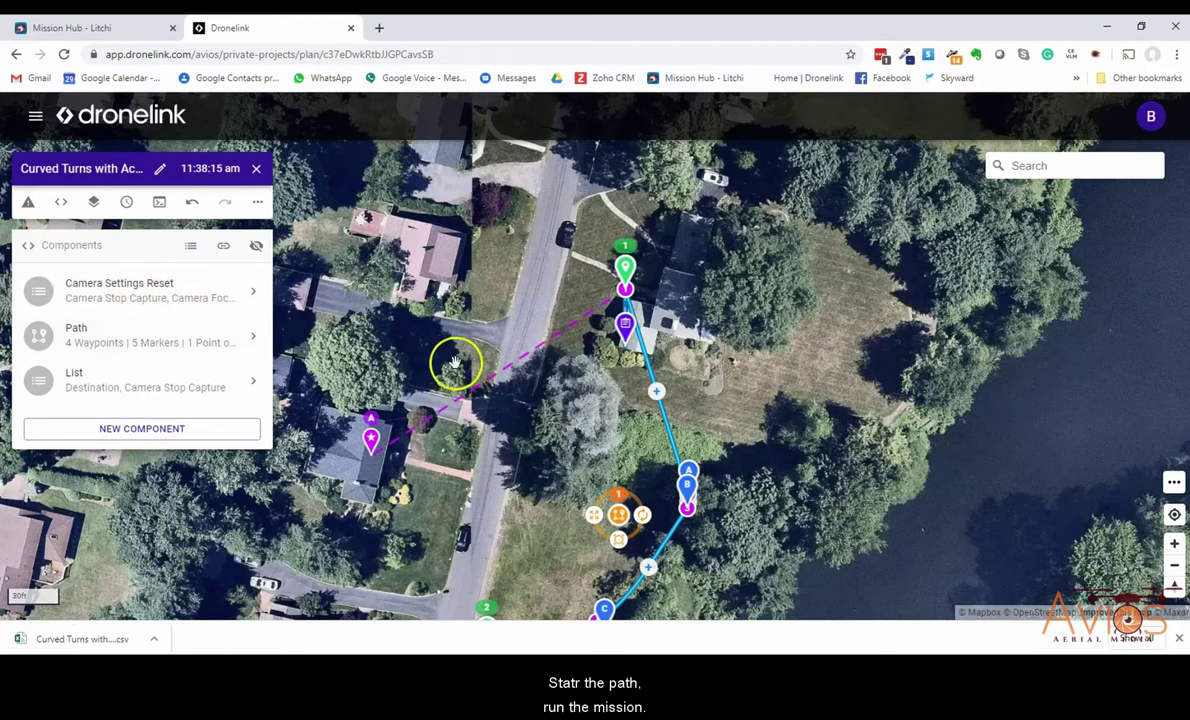
{"action": "left_click", "coordinate": [185, 390]}
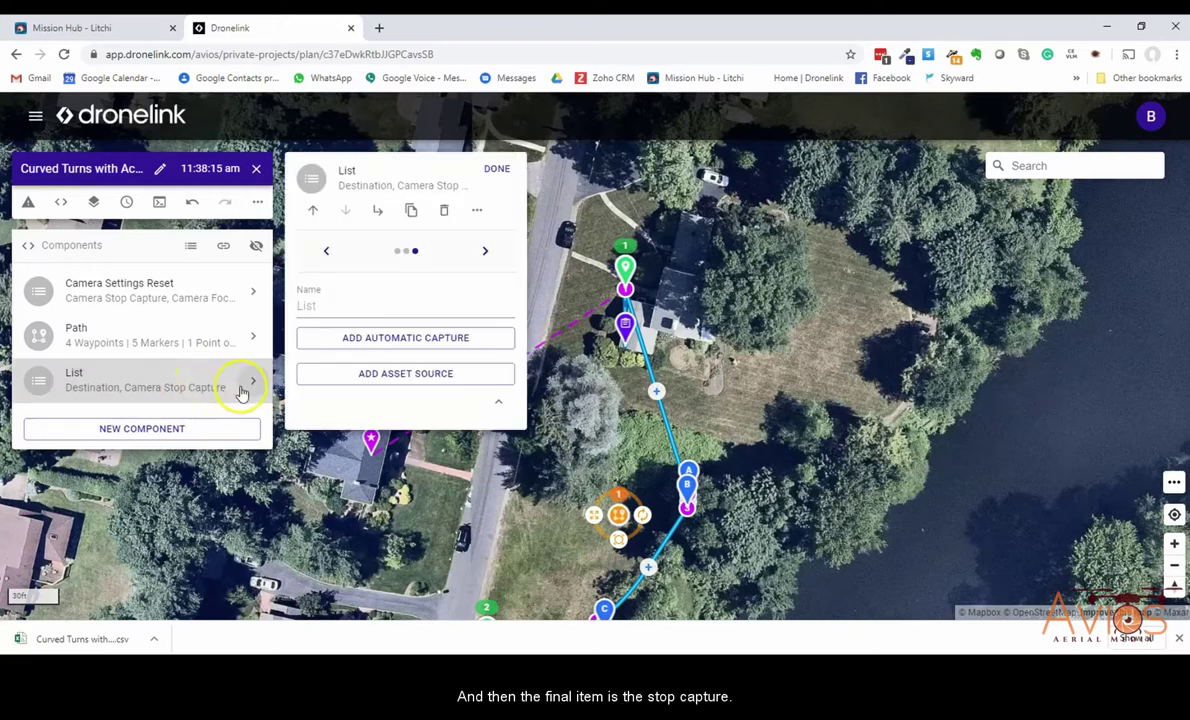
{"action": "left_click", "coordinate": [497, 169]}
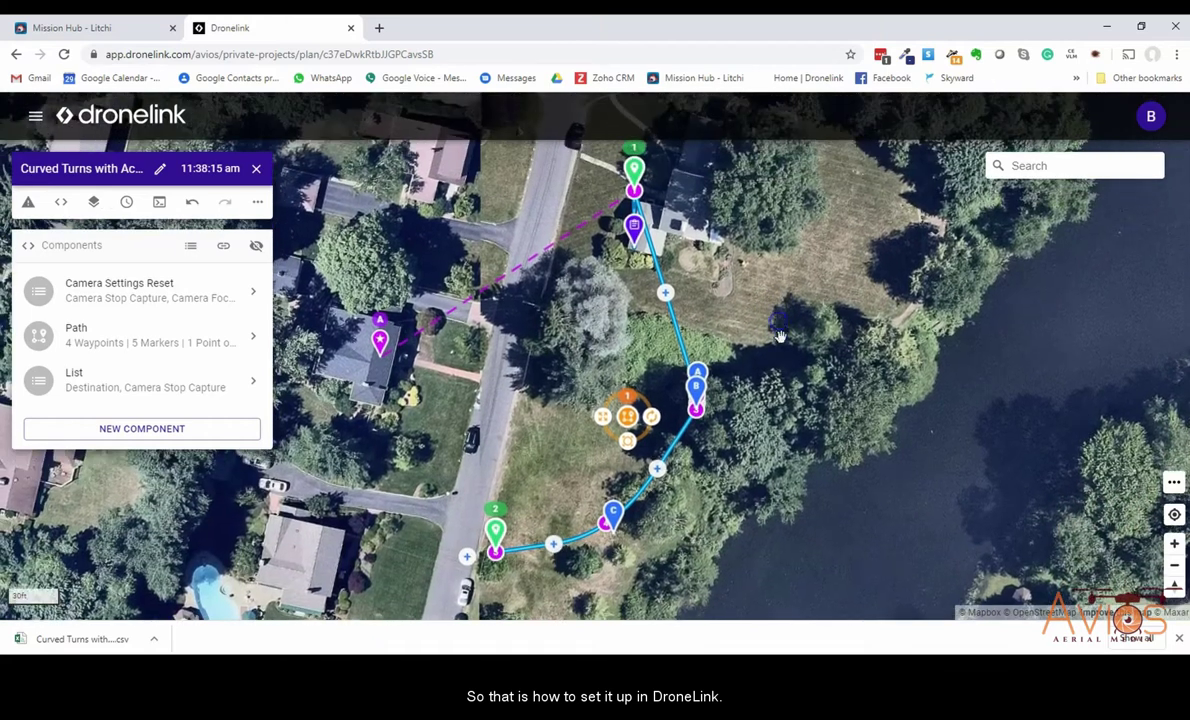
{"action": "left_click", "coordinate": [811, 444]}
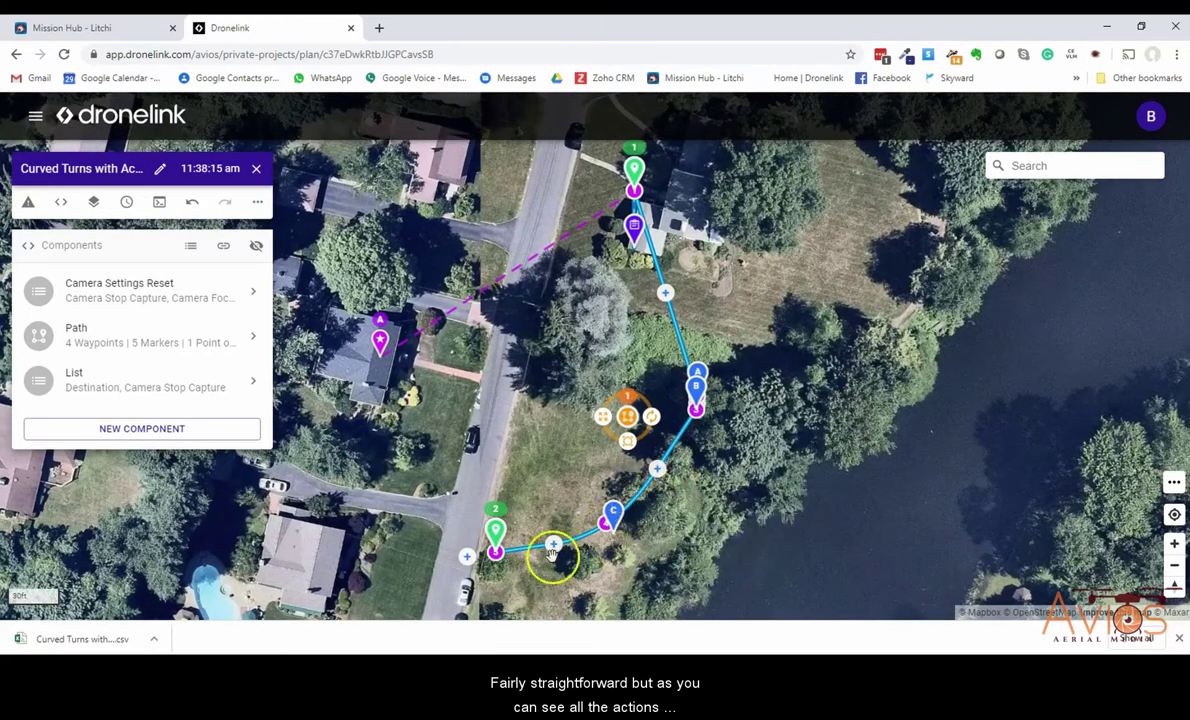
{"action": "mouse_move", "coordinate": [695, 395]}
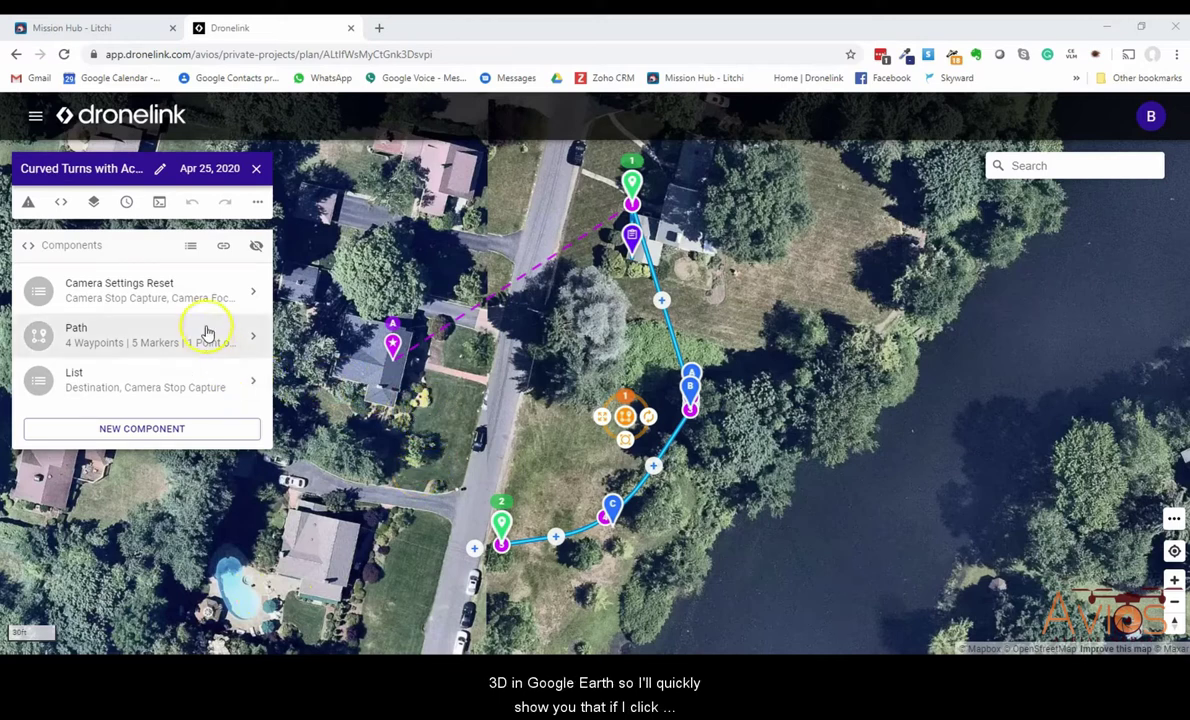
Generate the Mission Preview showing the 1:07 timeline, 18 components and 3D view.
{"action": "left_click", "coordinate": [160, 204]}
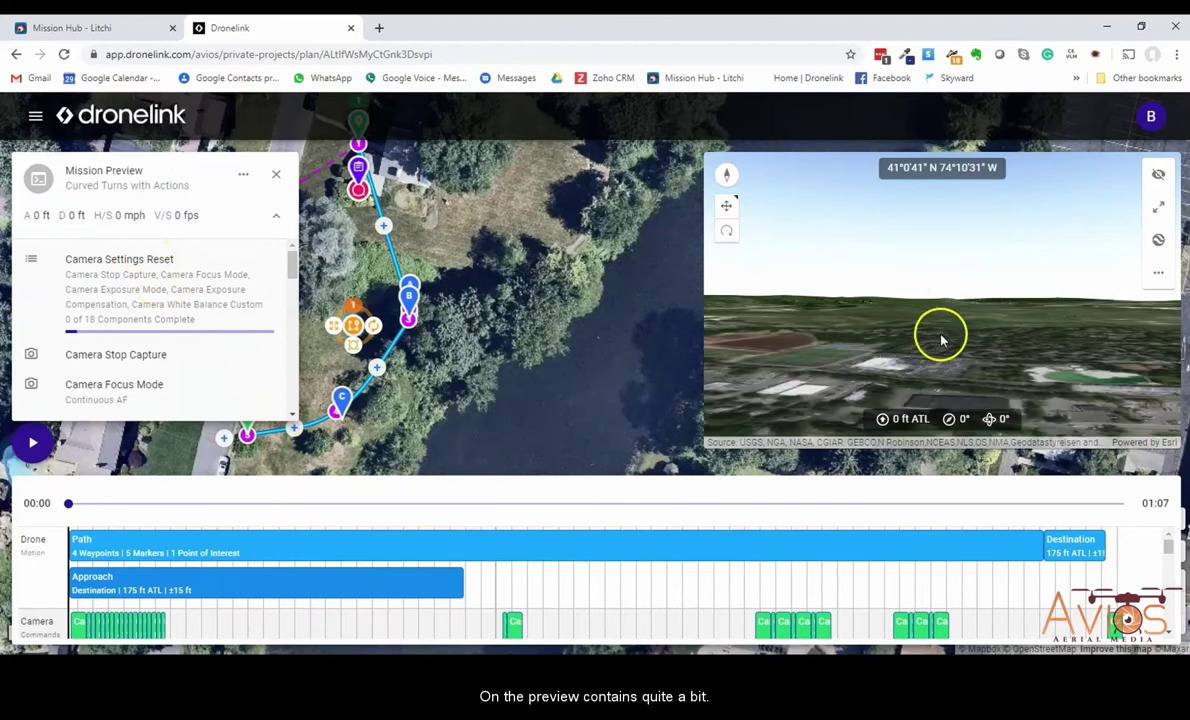
{"action": "left_click", "coordinate": [920, 350]}
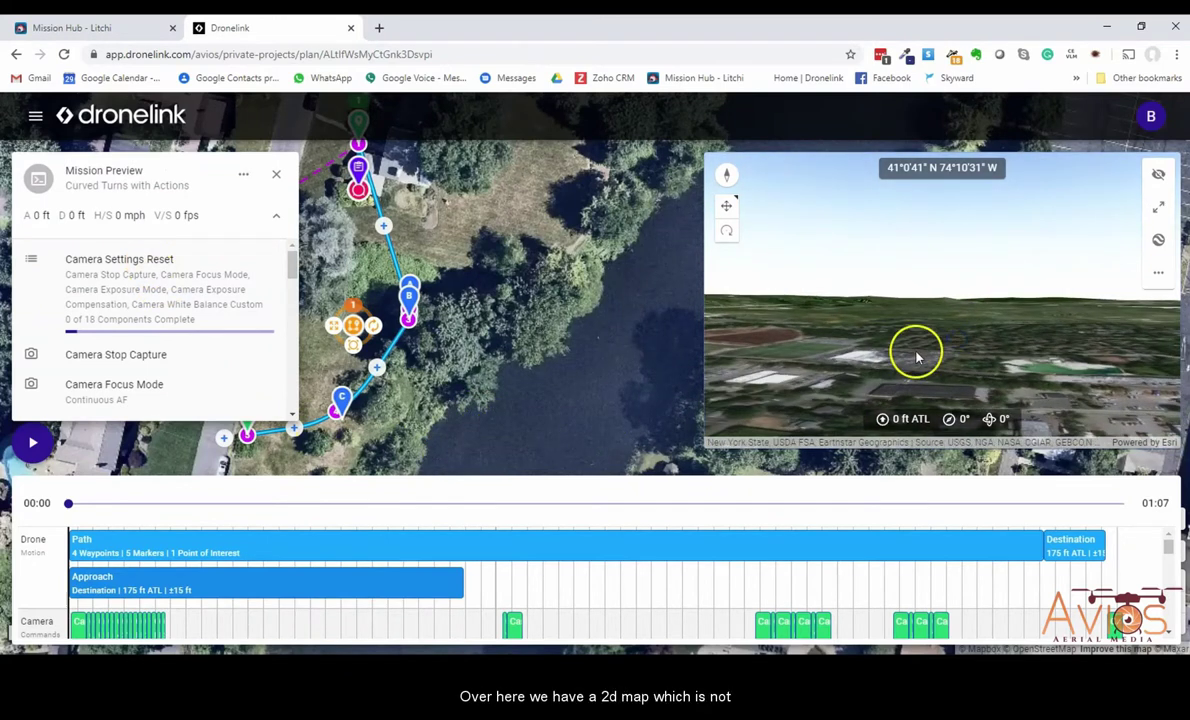